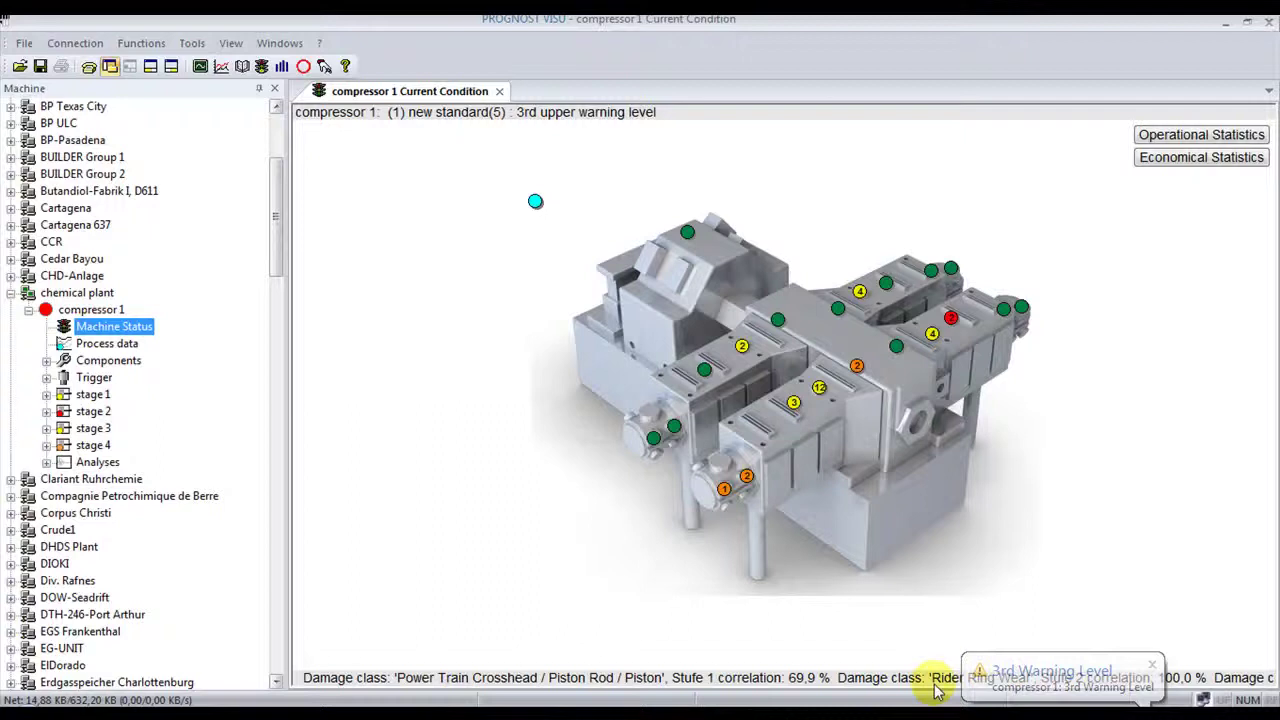
Dismiss the warning notification, open the CHS stage 4 vibration warnings from the machine image and show the trend for all entries.
click(1155, 678)
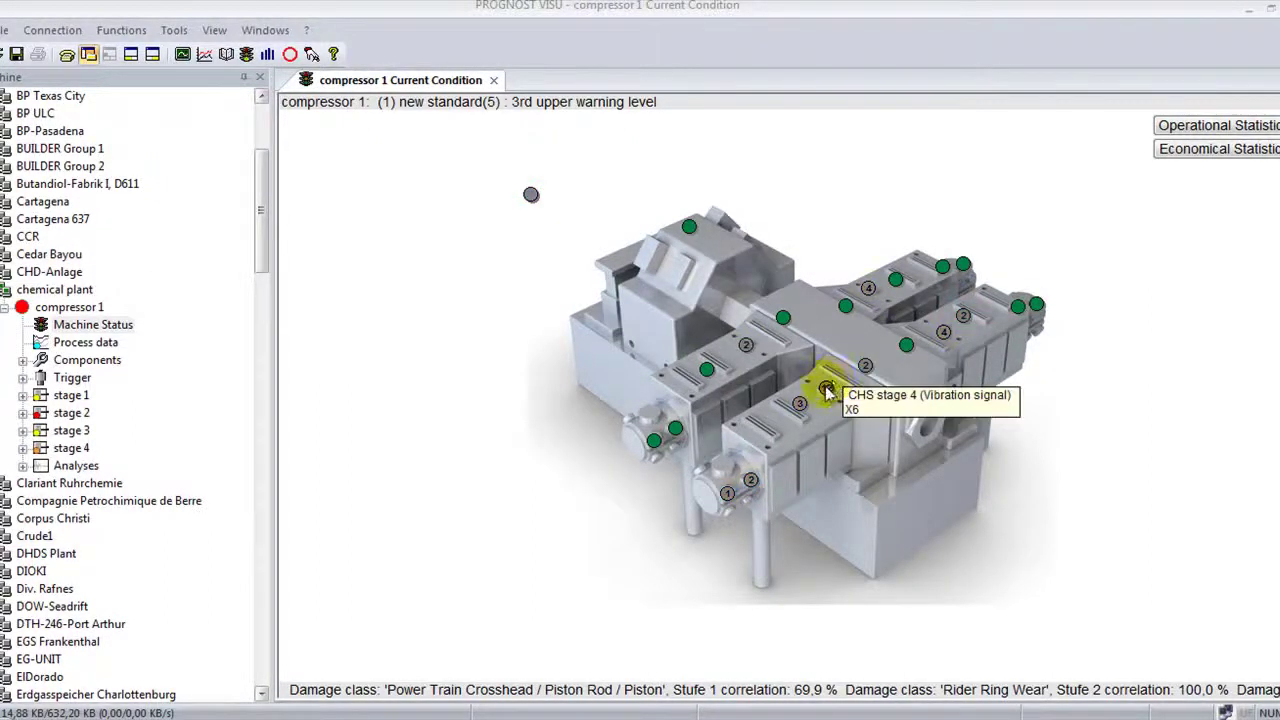
click(825, 390)
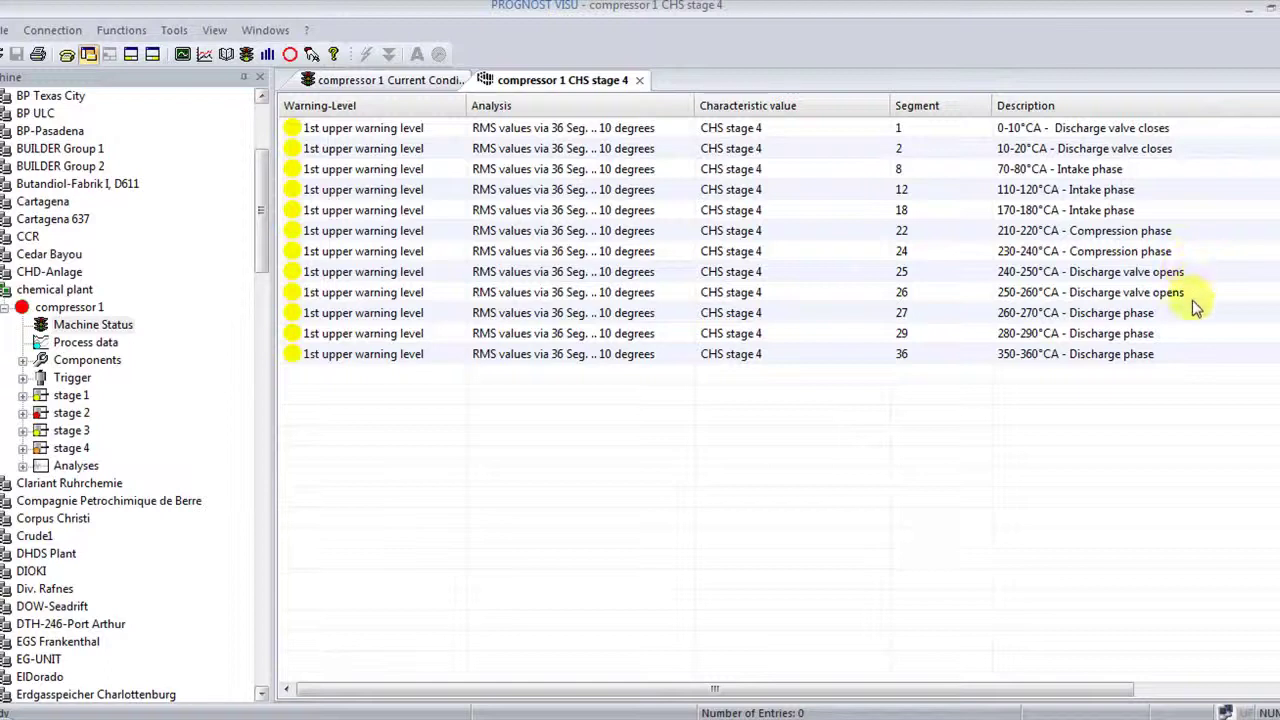
click(966, 272)
right_click(966, 272)
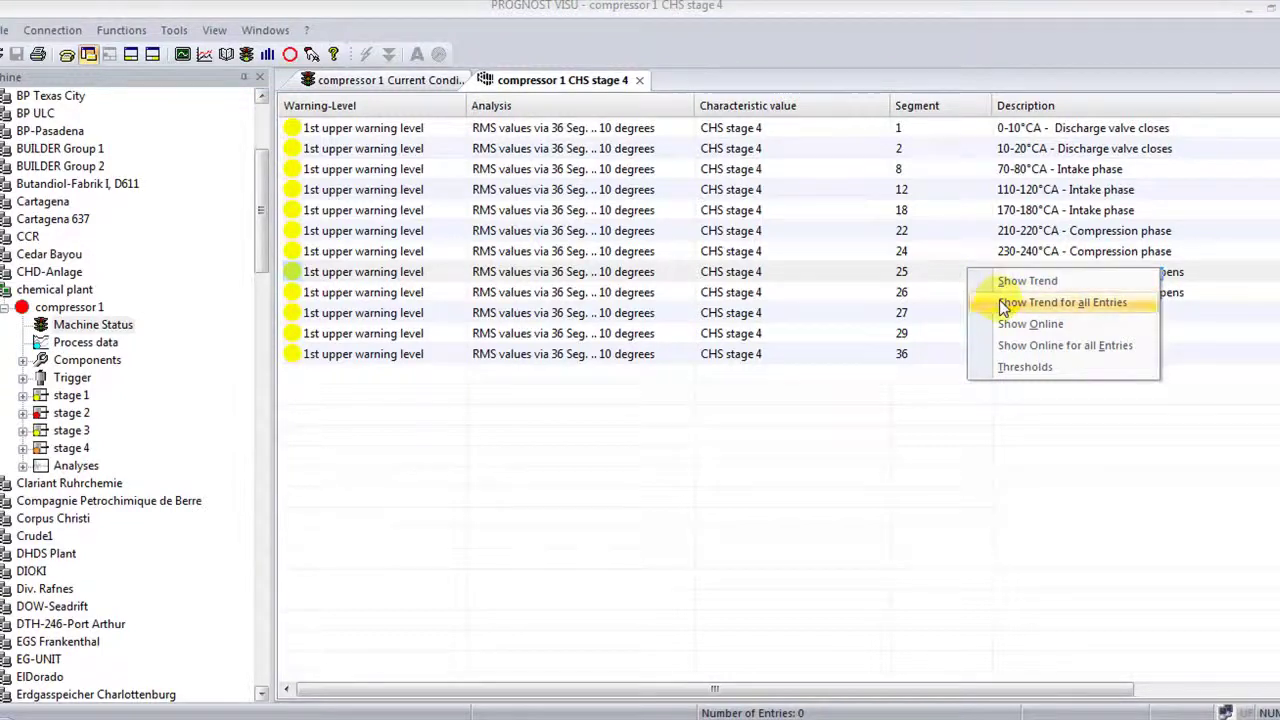
click(994, 303)
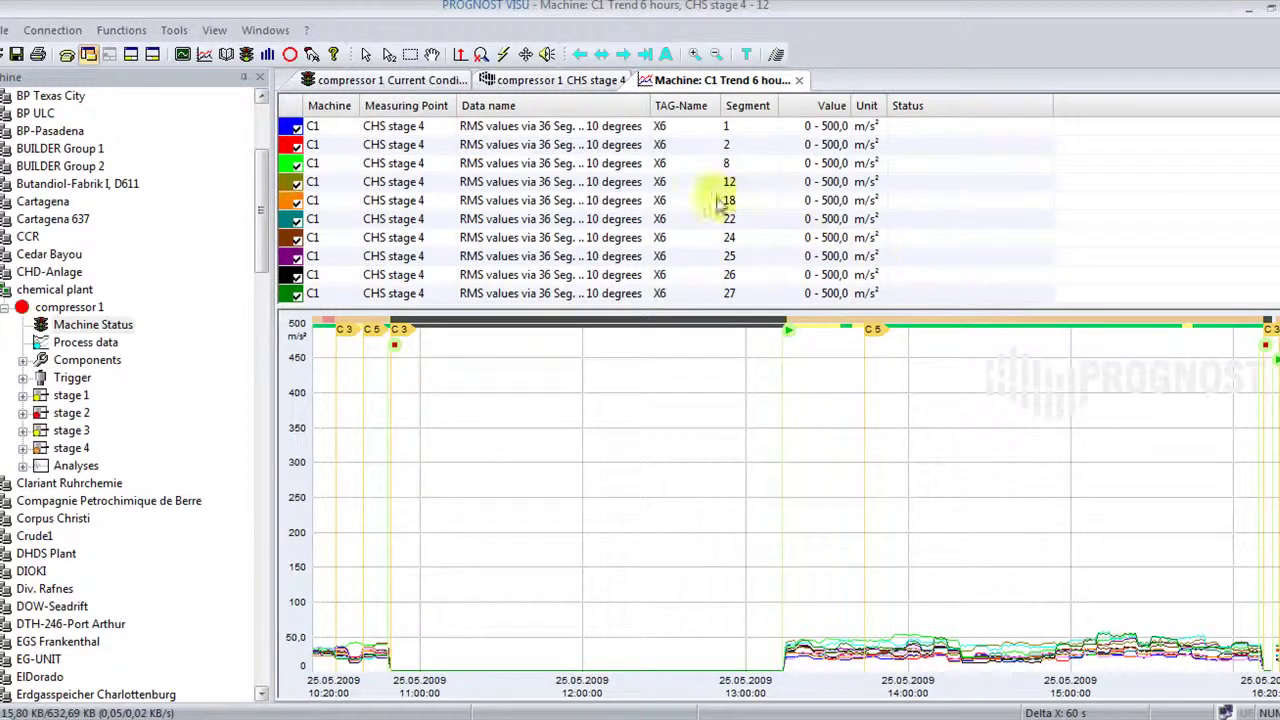
Scale the trend's vertical axis to the data and display only the segment 1 curve with its thresholds.
click(459, 55)
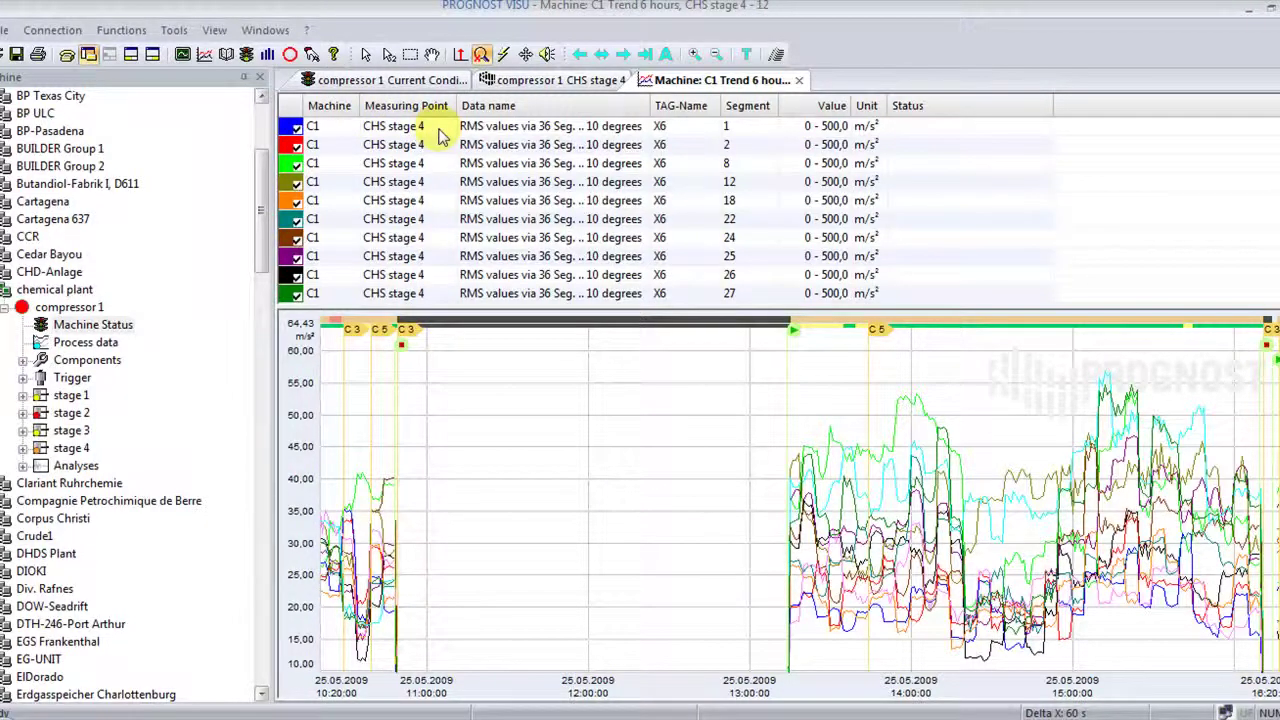
click(308, 131)
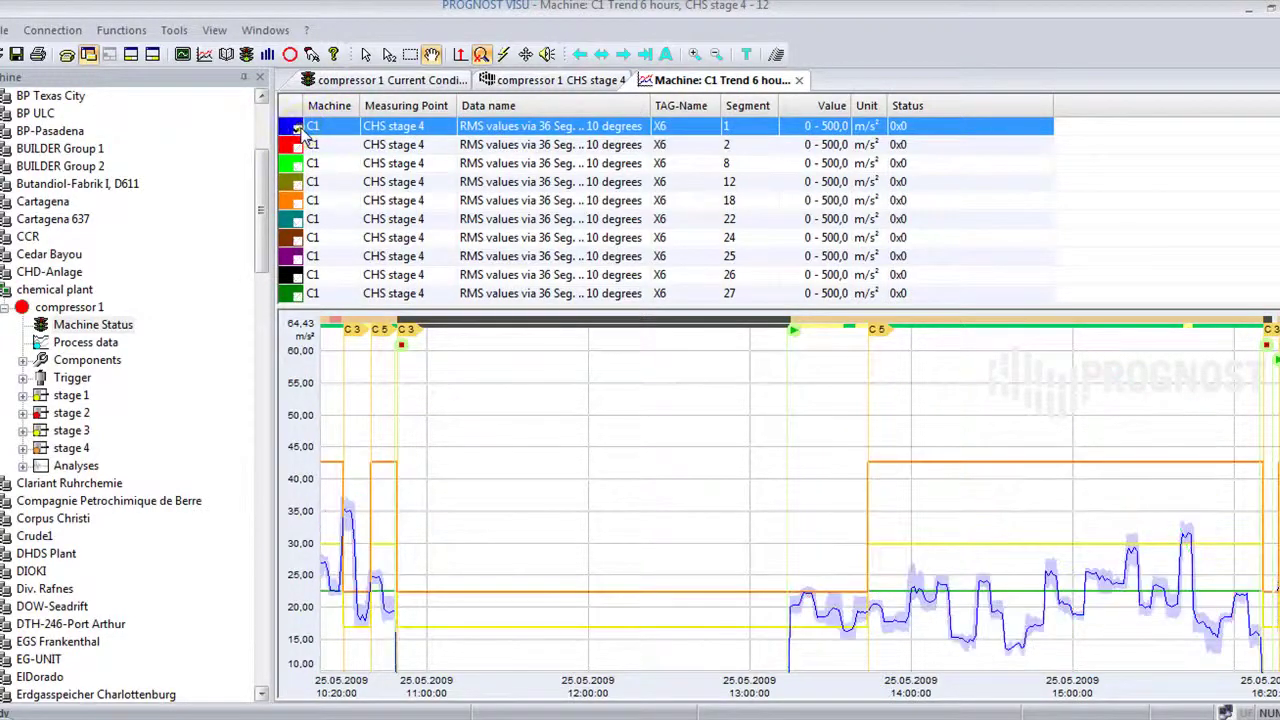
click(298, 129)
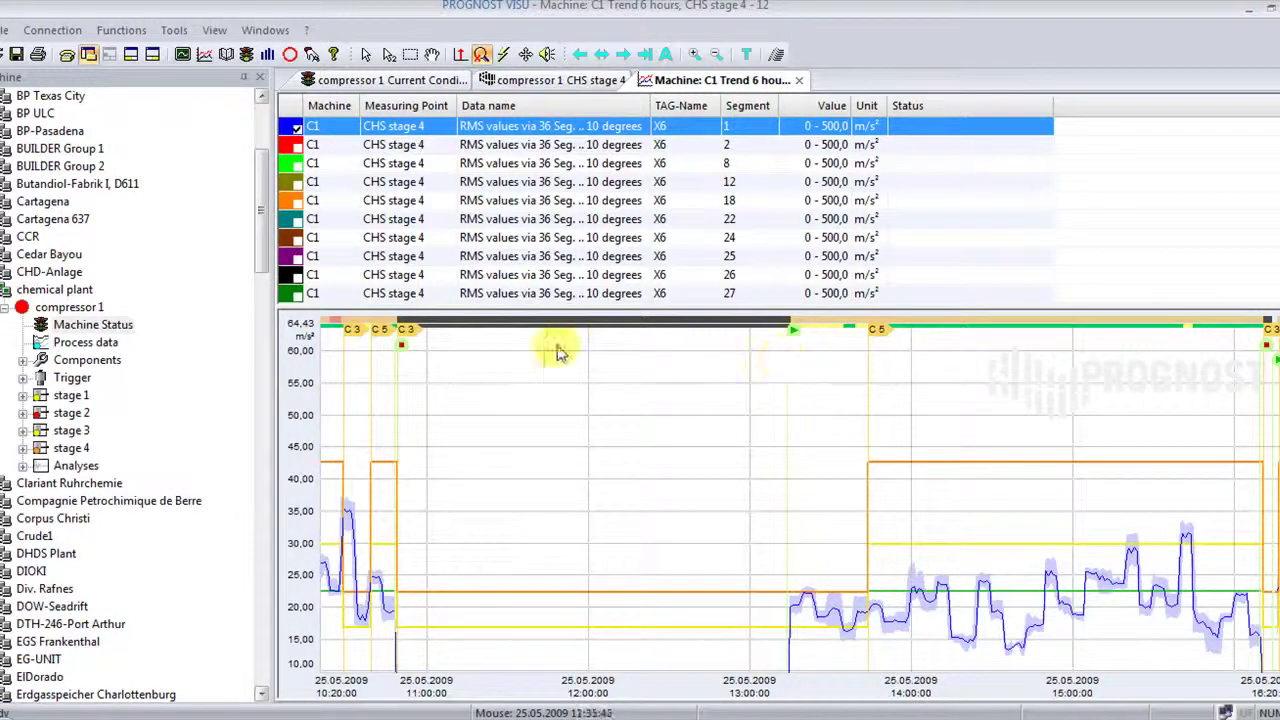
Examine the event markers and zoom the segment 1 trend to about 12:51 to 14:15 to compare the curve with its thresholds.
mouse_move(402, 353)
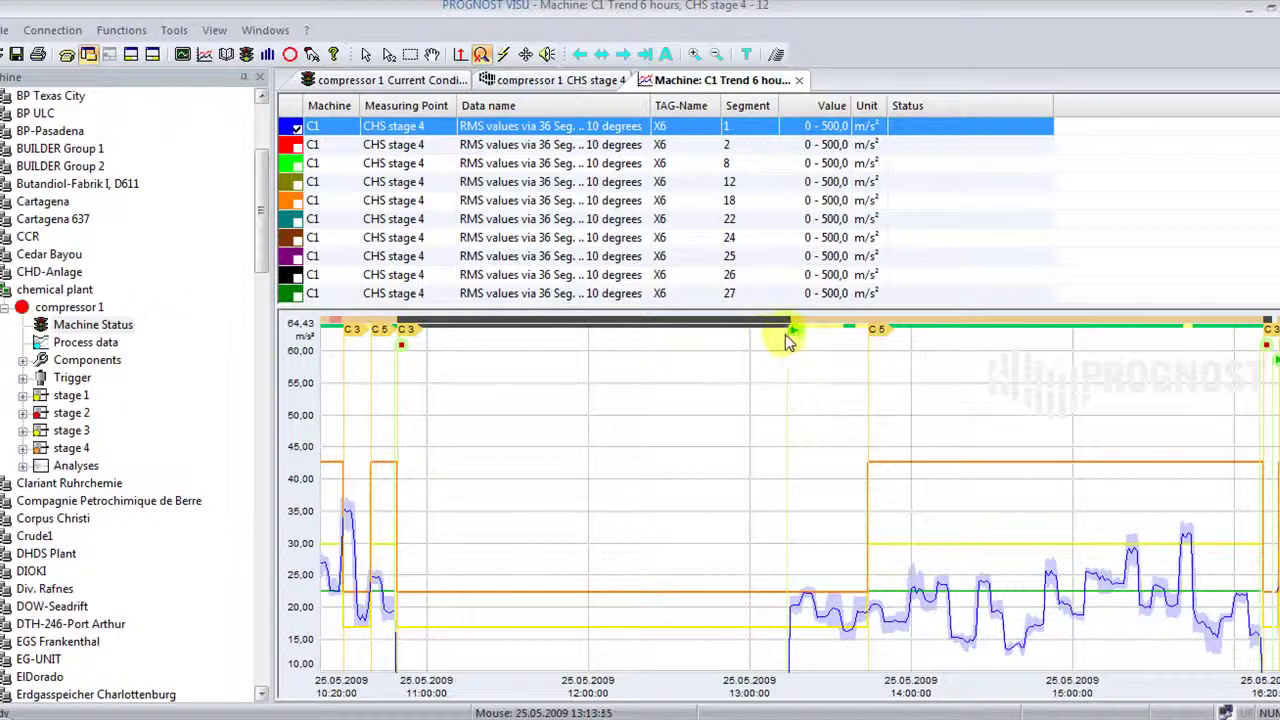
mouse_move(788, 334)
mouse_move(871, 337)
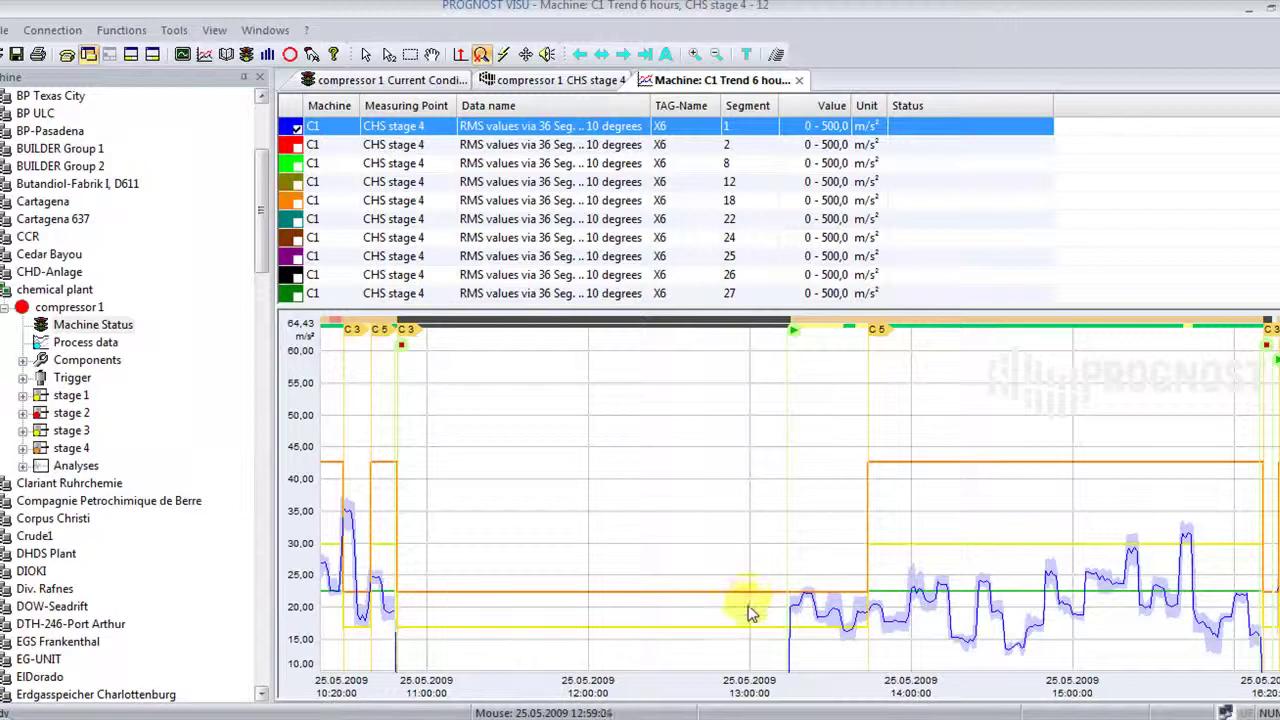
drag(727, 432, 954, 680)
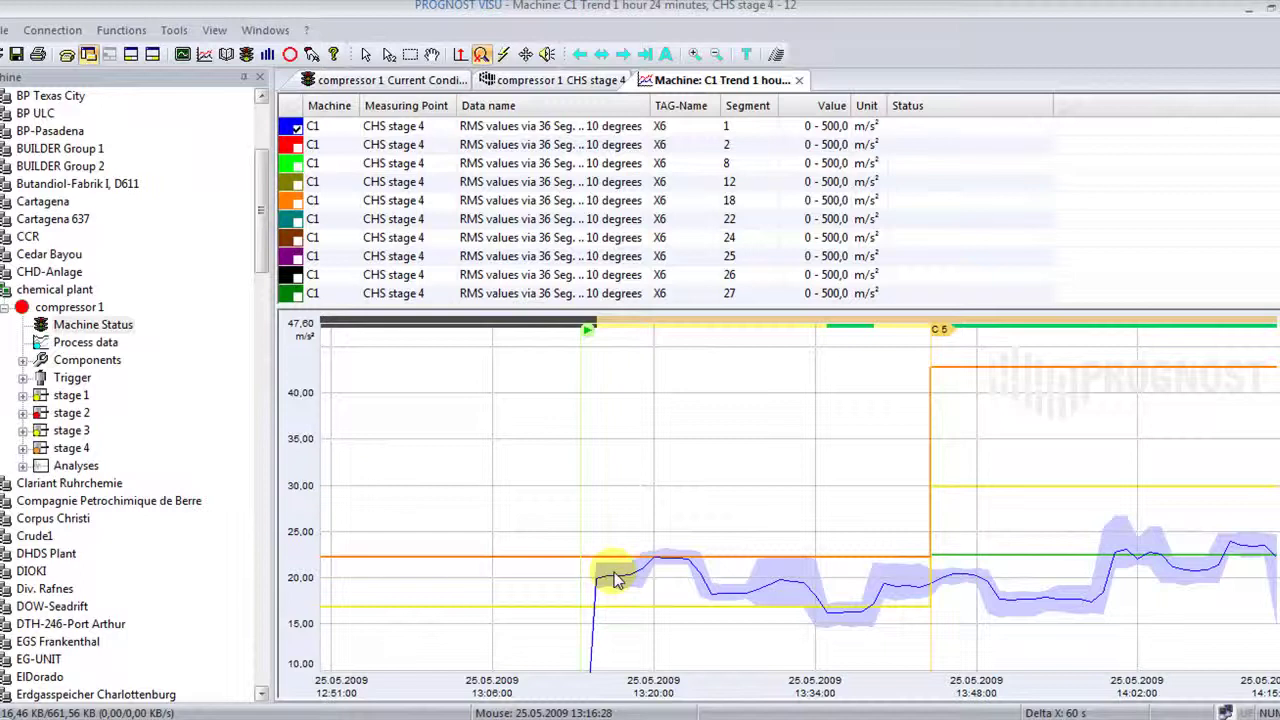
mouse_move(615, 580)
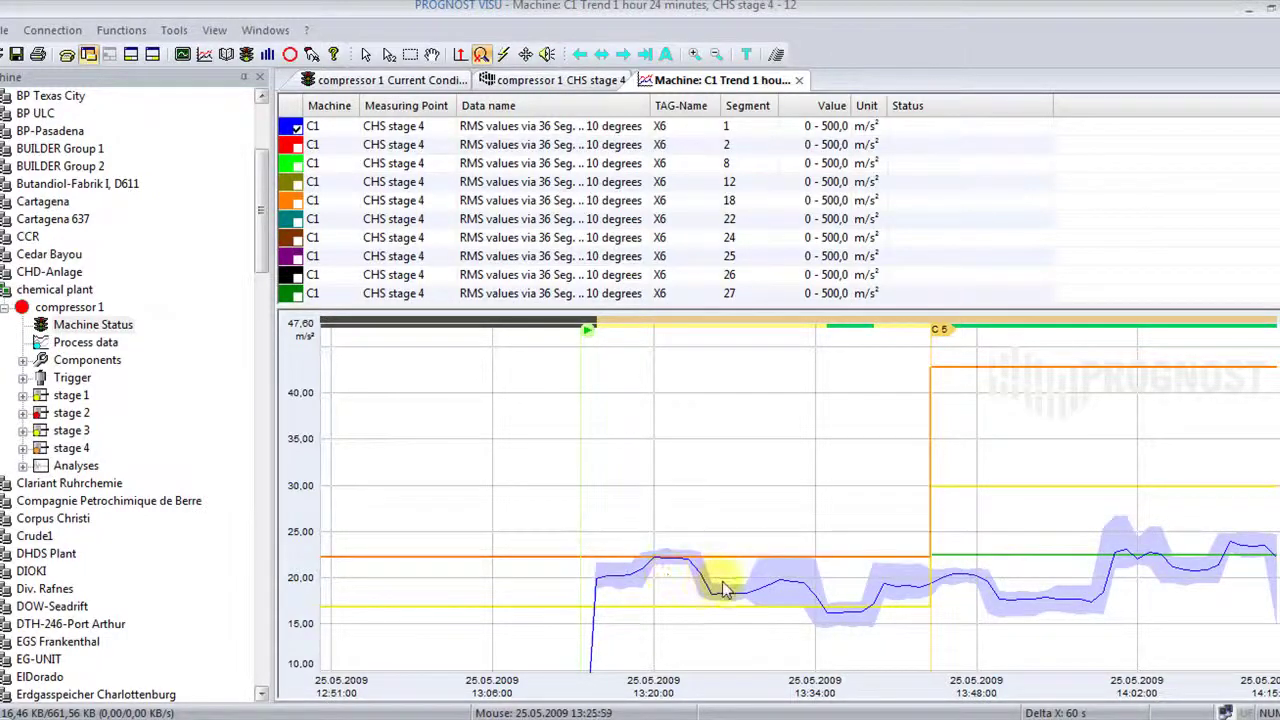
mouse_move(777, 584)
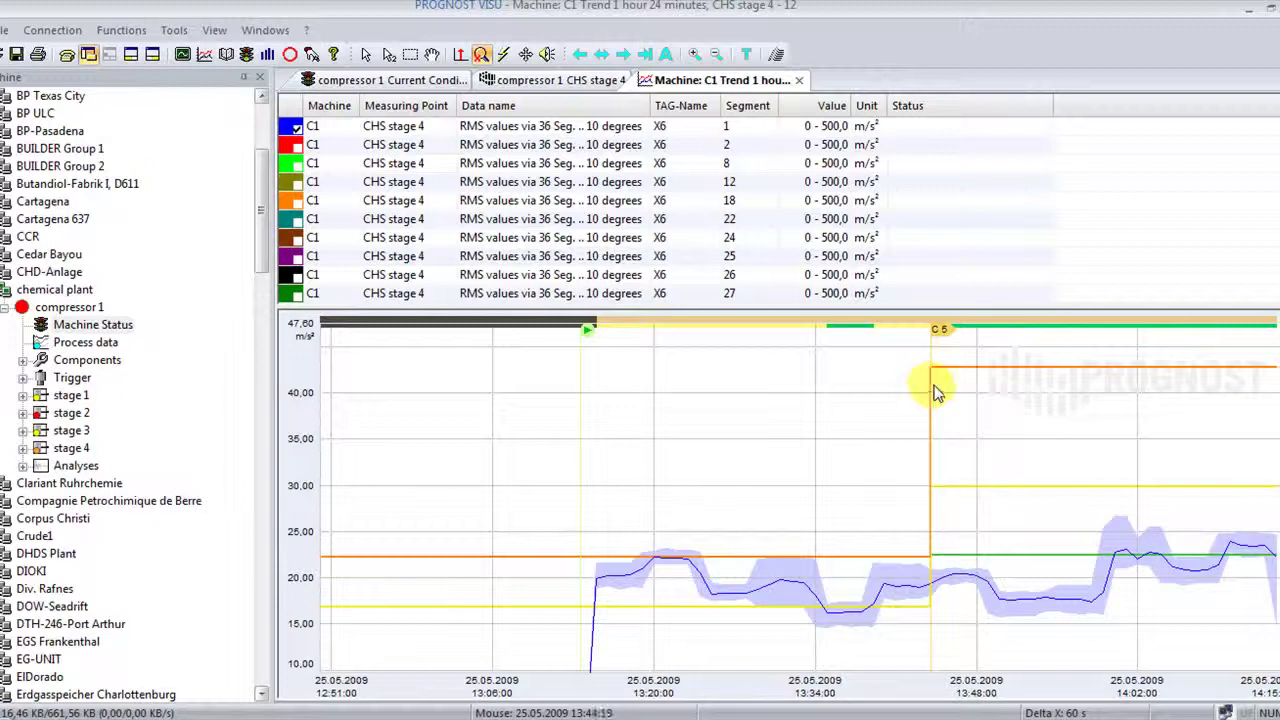
Reset the trend zoom and move back to the preceding six-hour period.
click(483, 55)
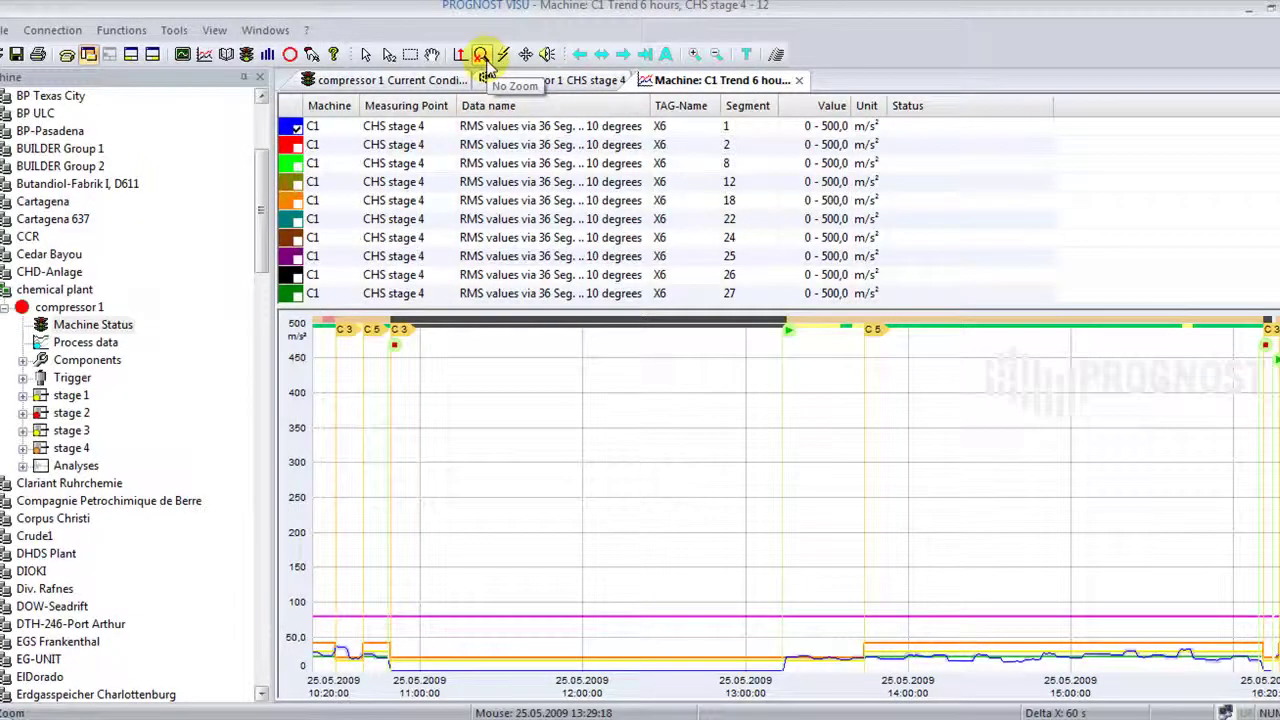
click(578, 58)
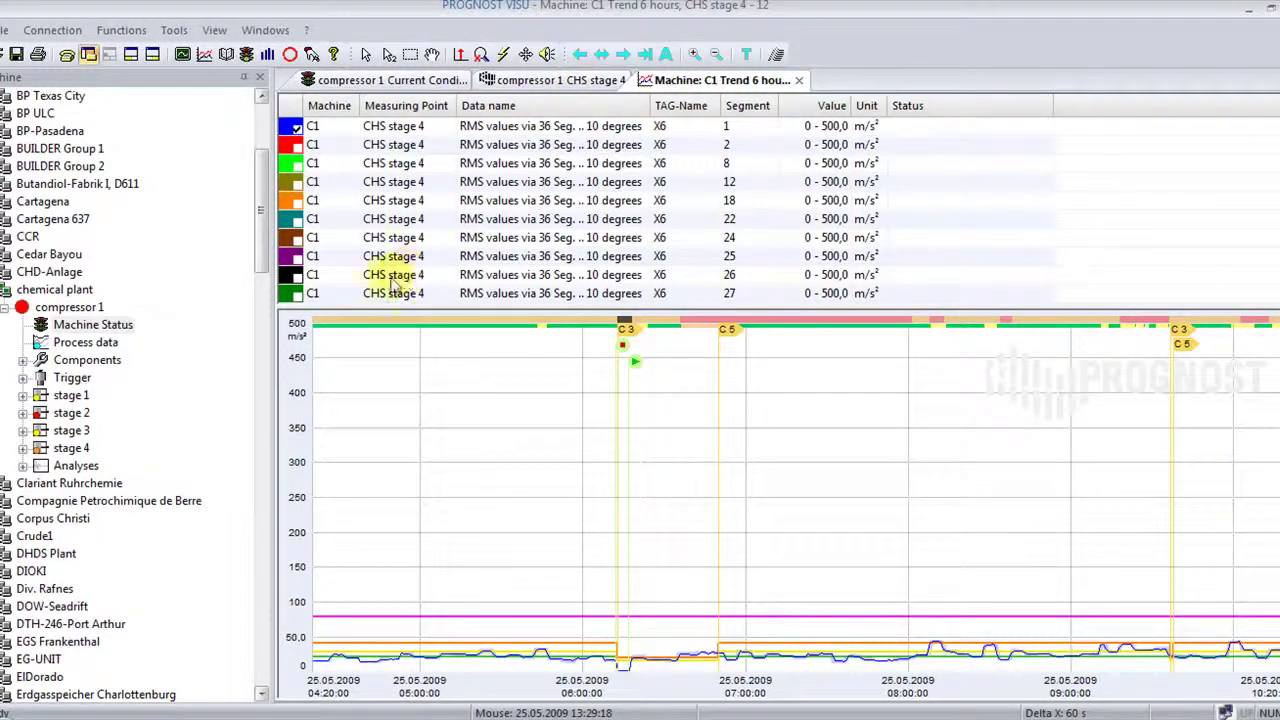
Open the online presentation for stage 1 of compressor 1.
click(56, 398)
right_click(56, 398)
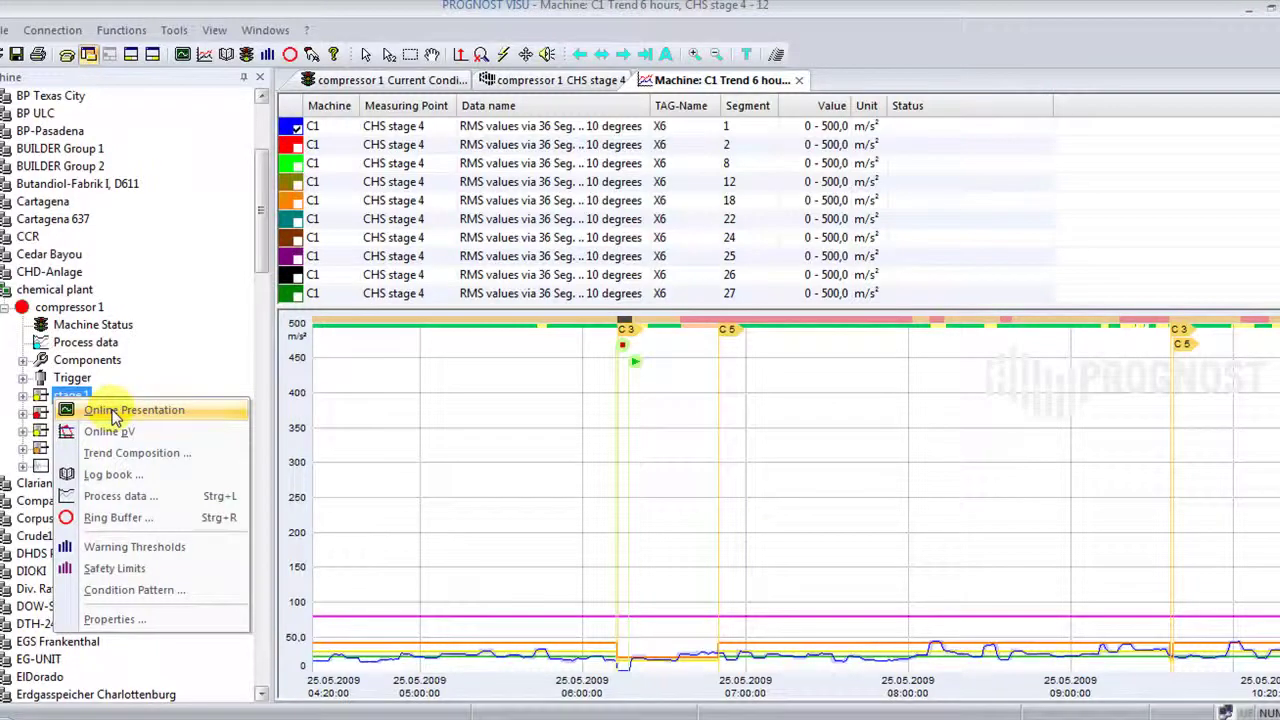
click(113, 412)
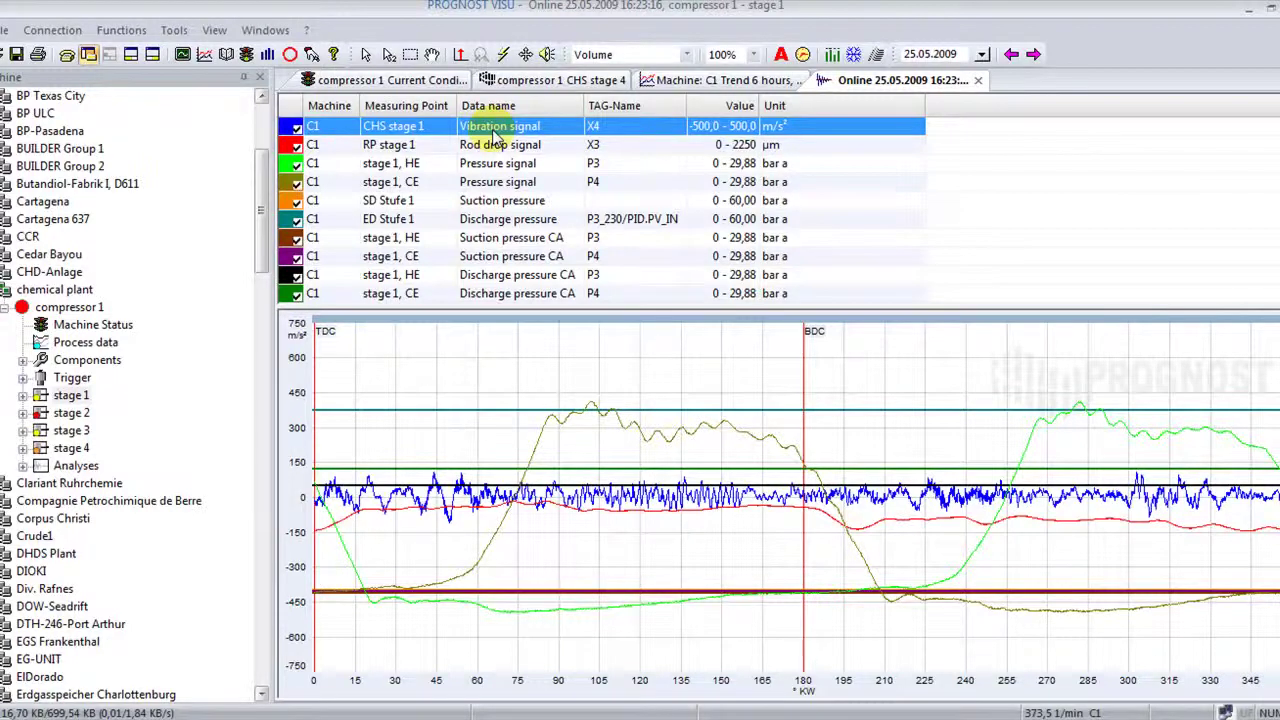
Display only the vibration signal, the rod drop signal and the HE and CE pressure signals of stage 1.
click(296, 130)
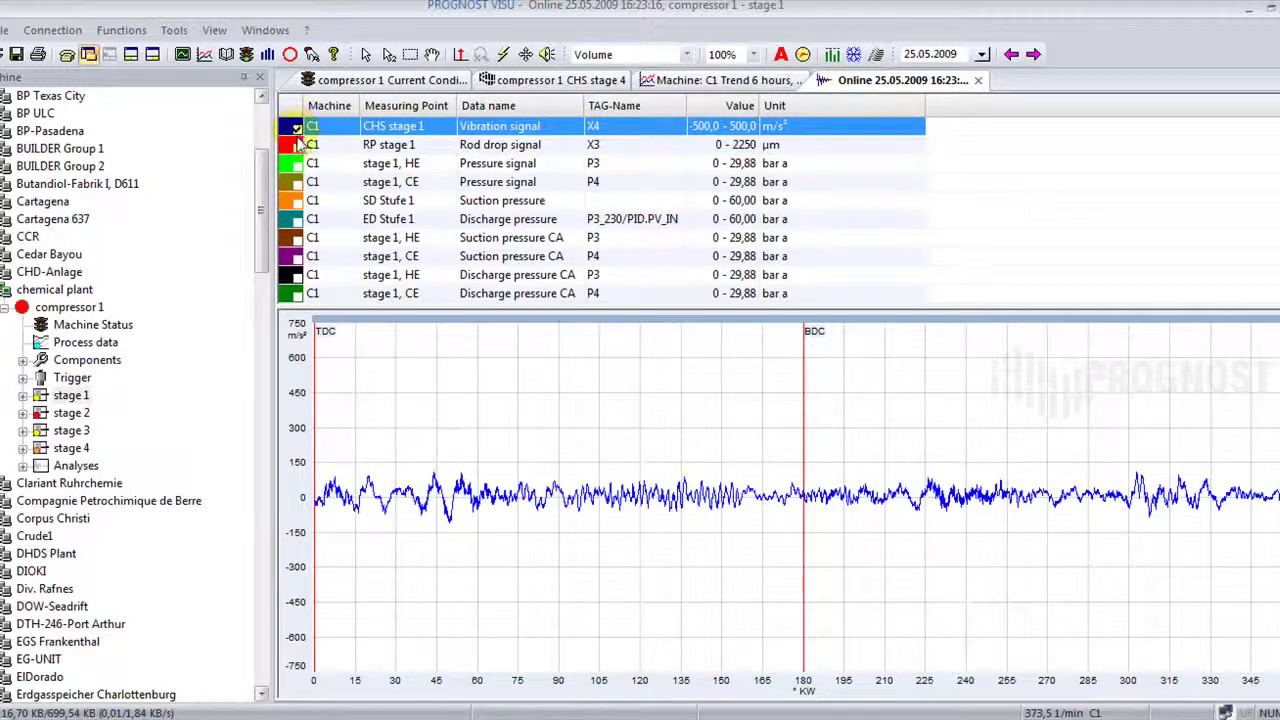
click(296, 146)
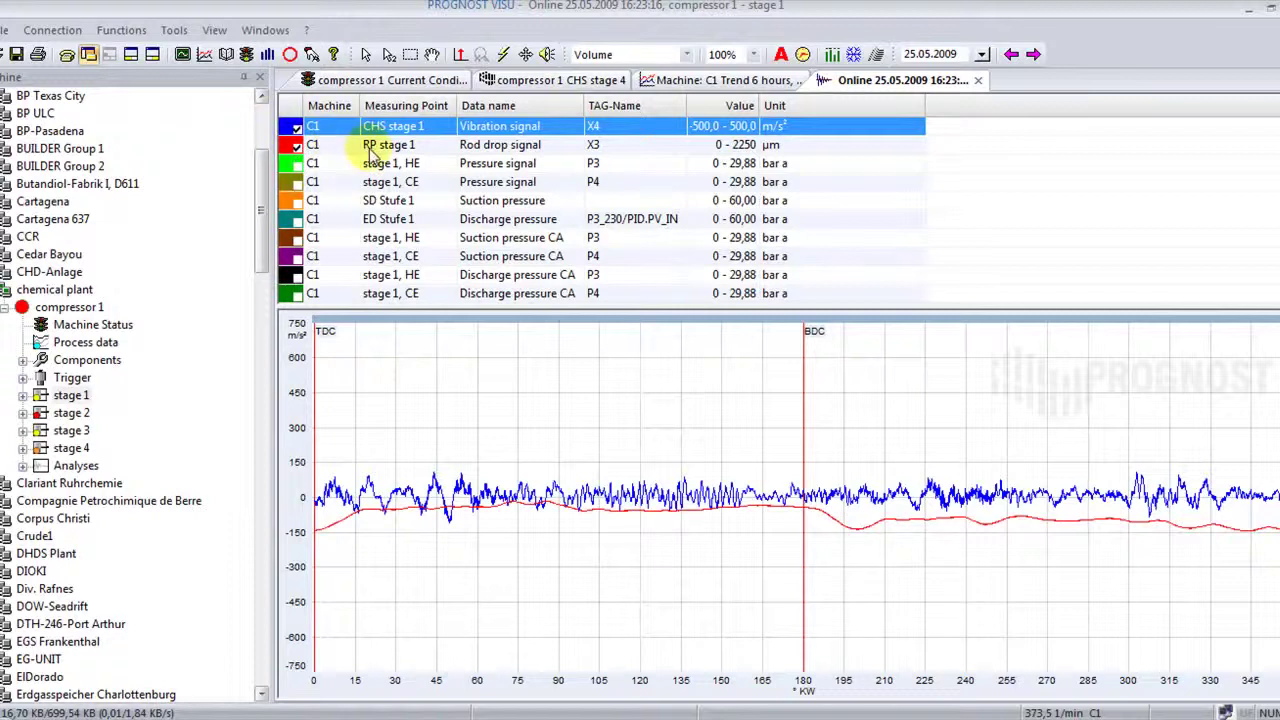
click(297, 166)
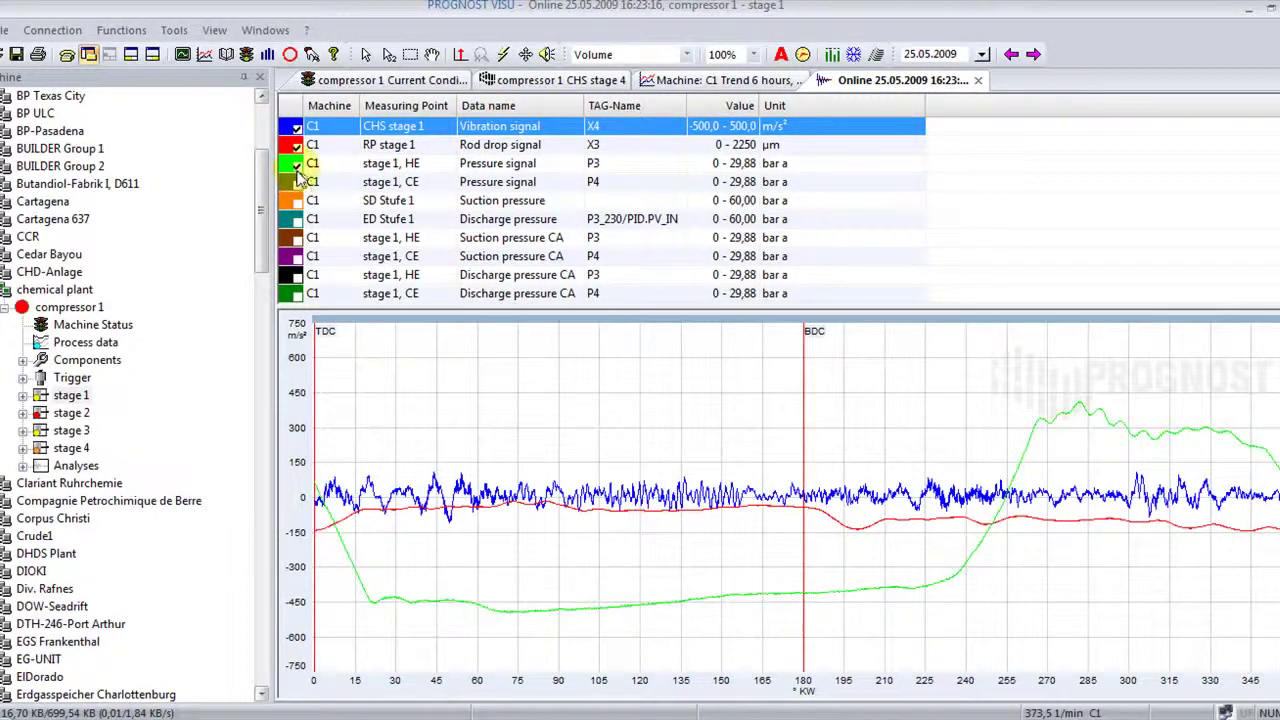
click(297, 183)
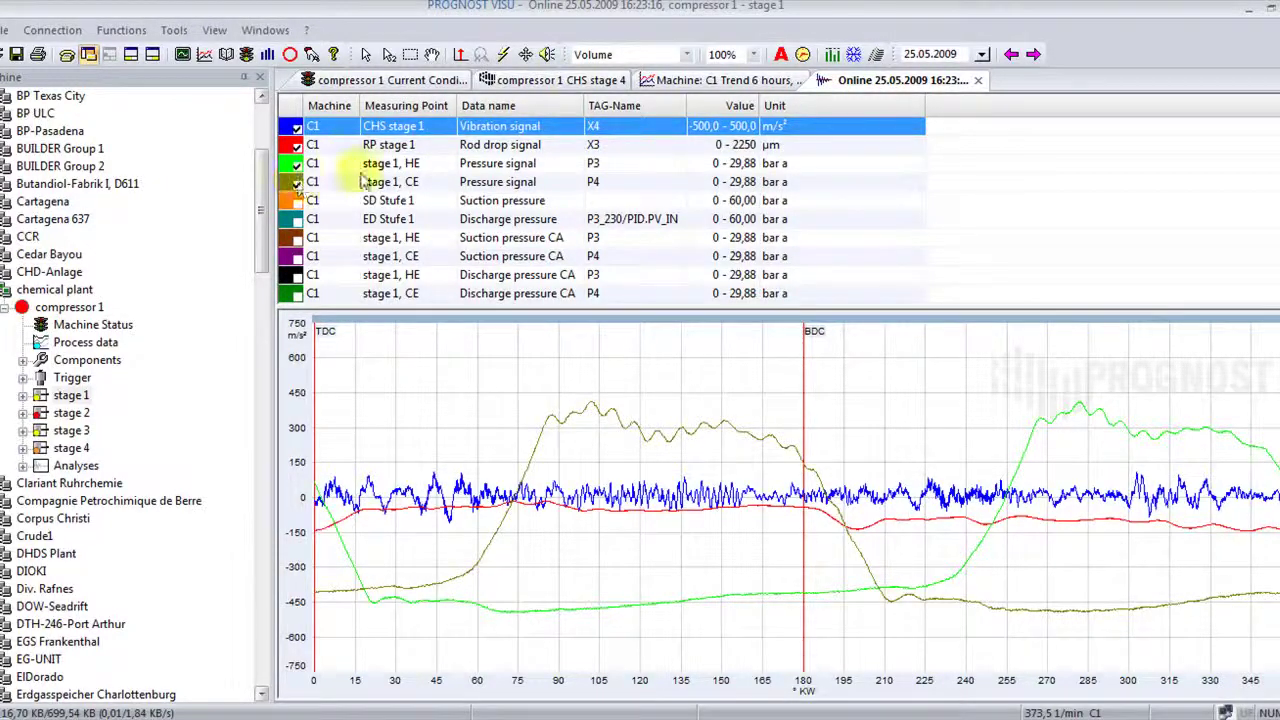
Change the curve color of the stage 1 HE pressure signal to black.
click(465, 165)
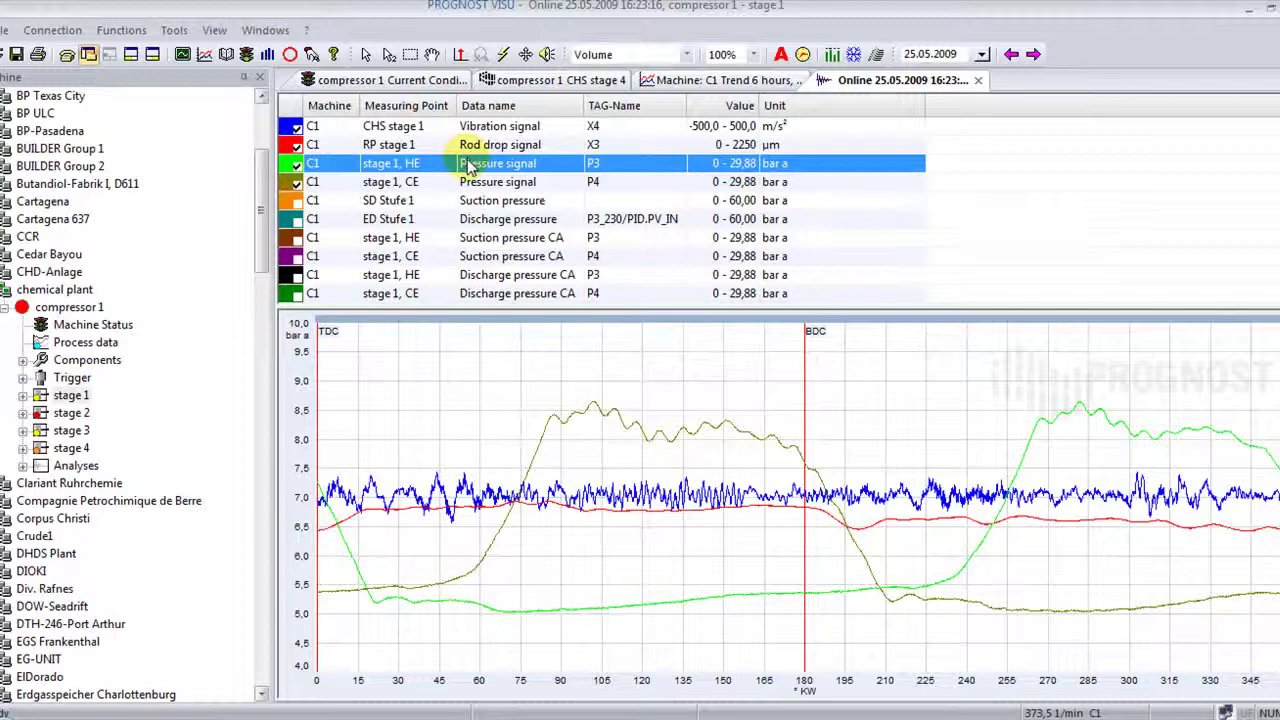
right_click(467, 170)
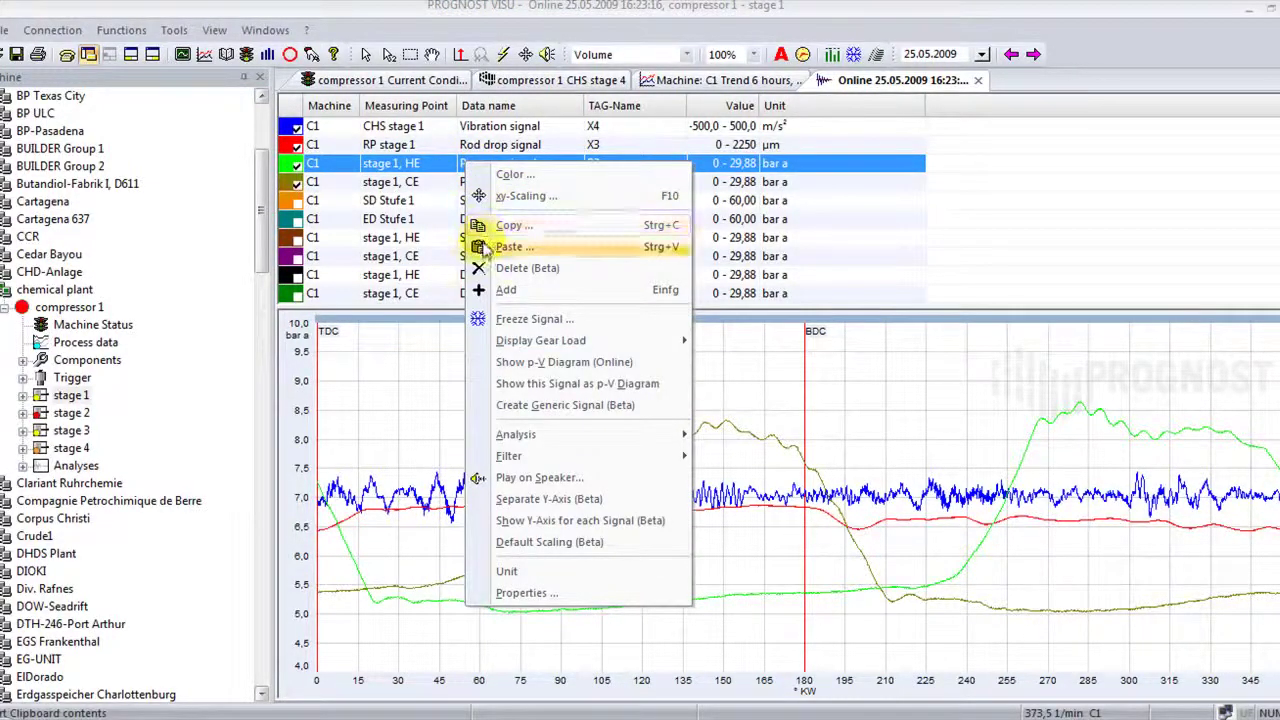
click(495, 176)
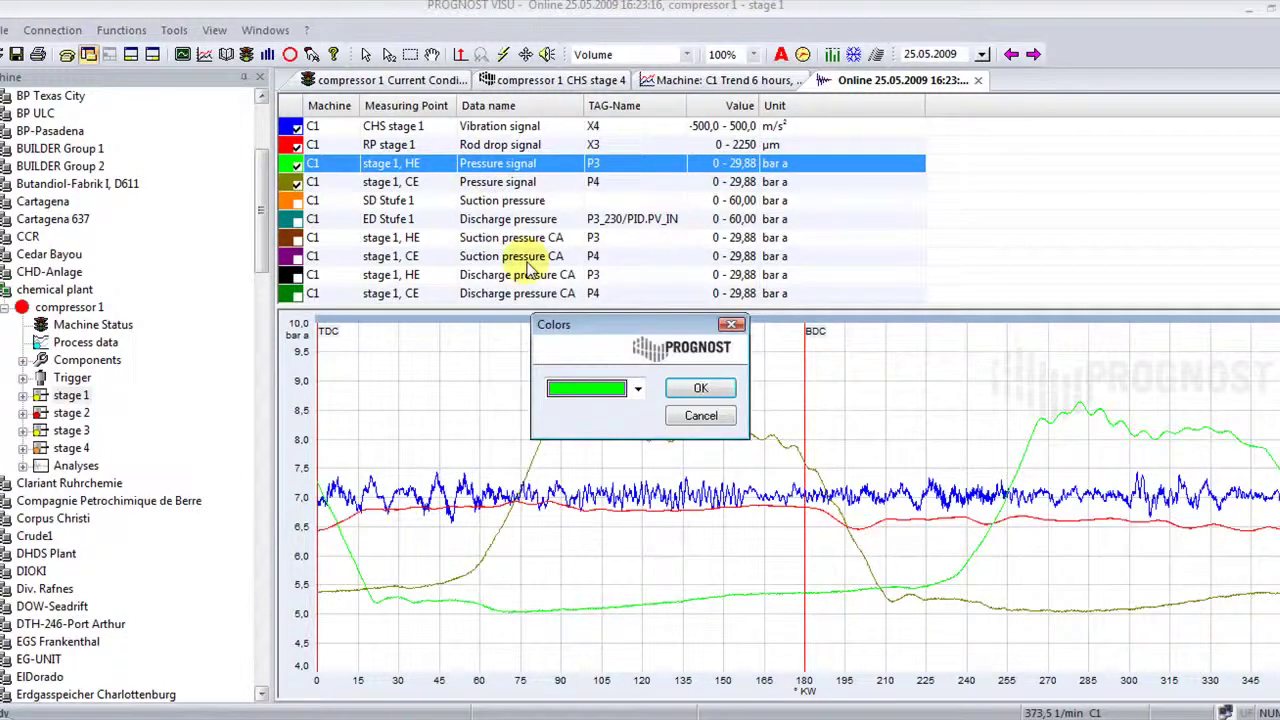
click(640, 392)
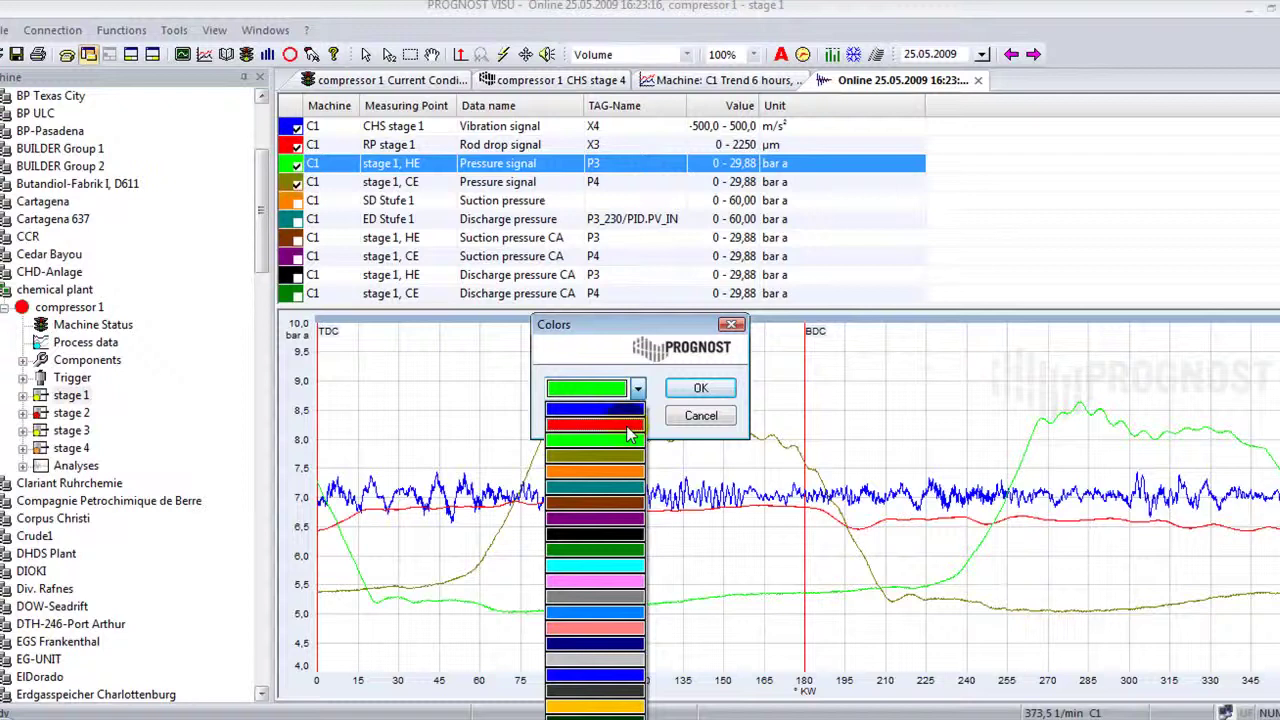
click(620, 535)
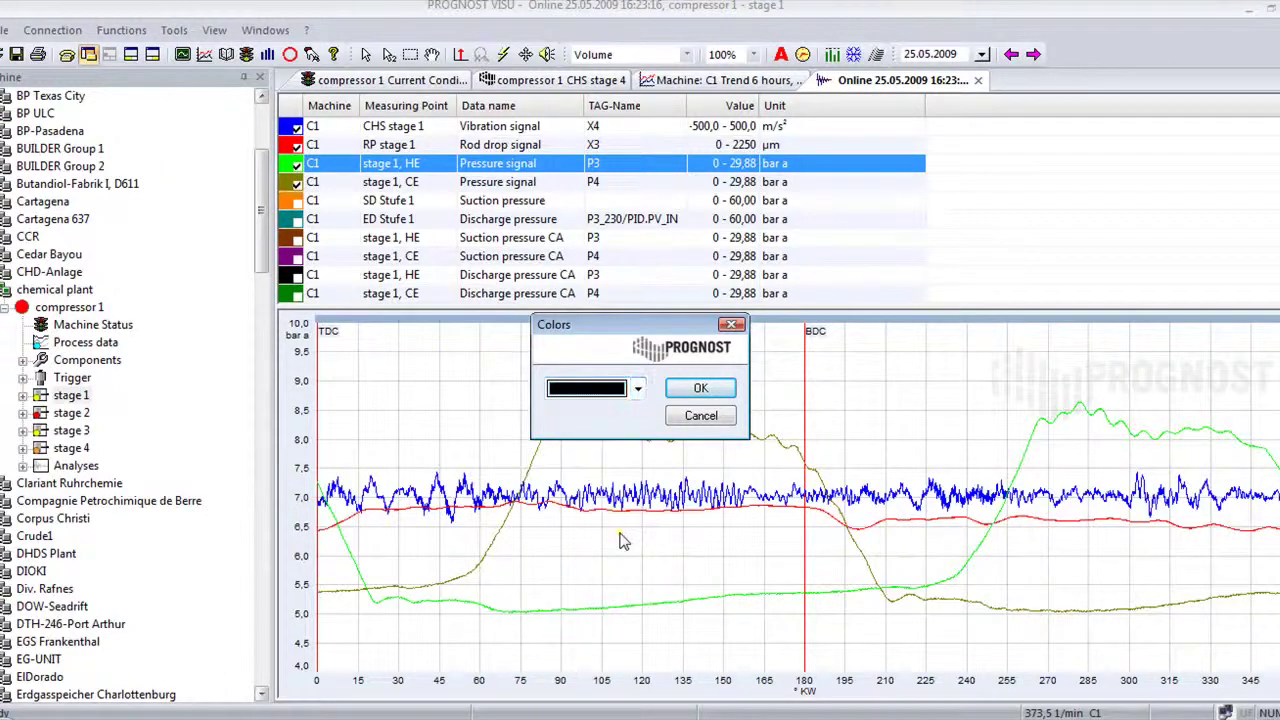
click(678, 392)
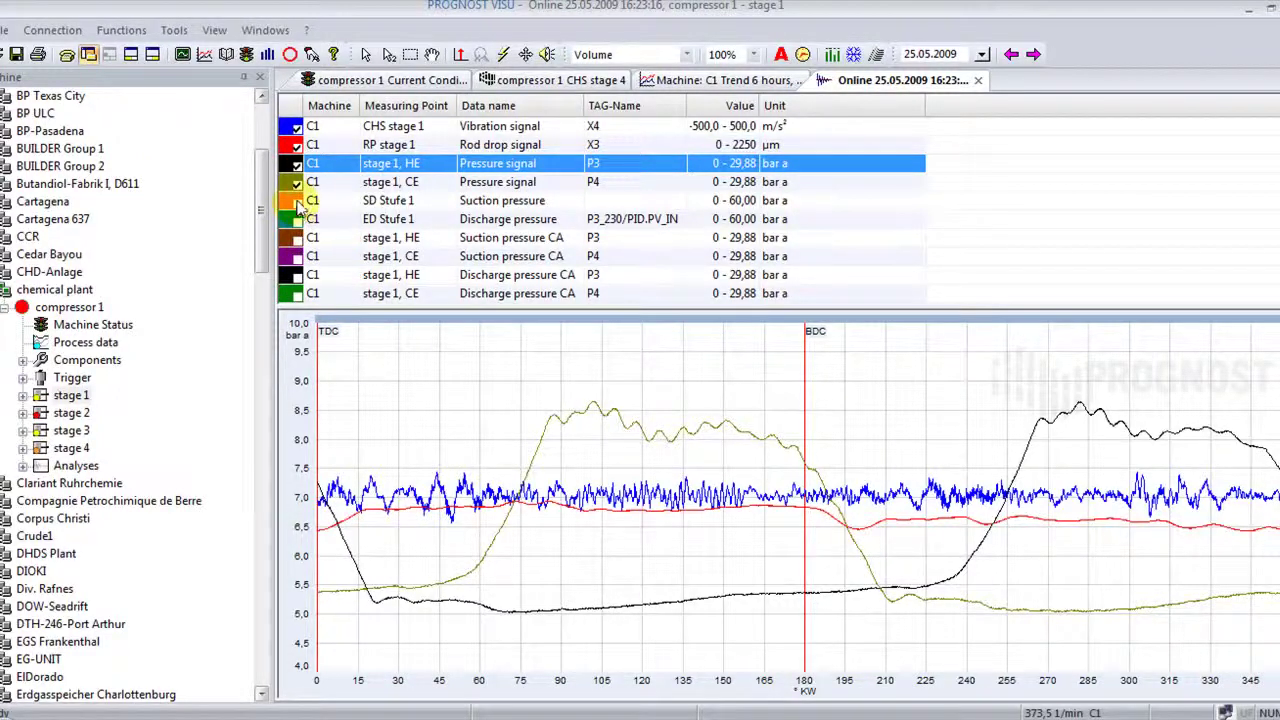
Add the stage 1 HE suction pressure CA and discharge pressure CA curves and update the online data.
click(297, 239)
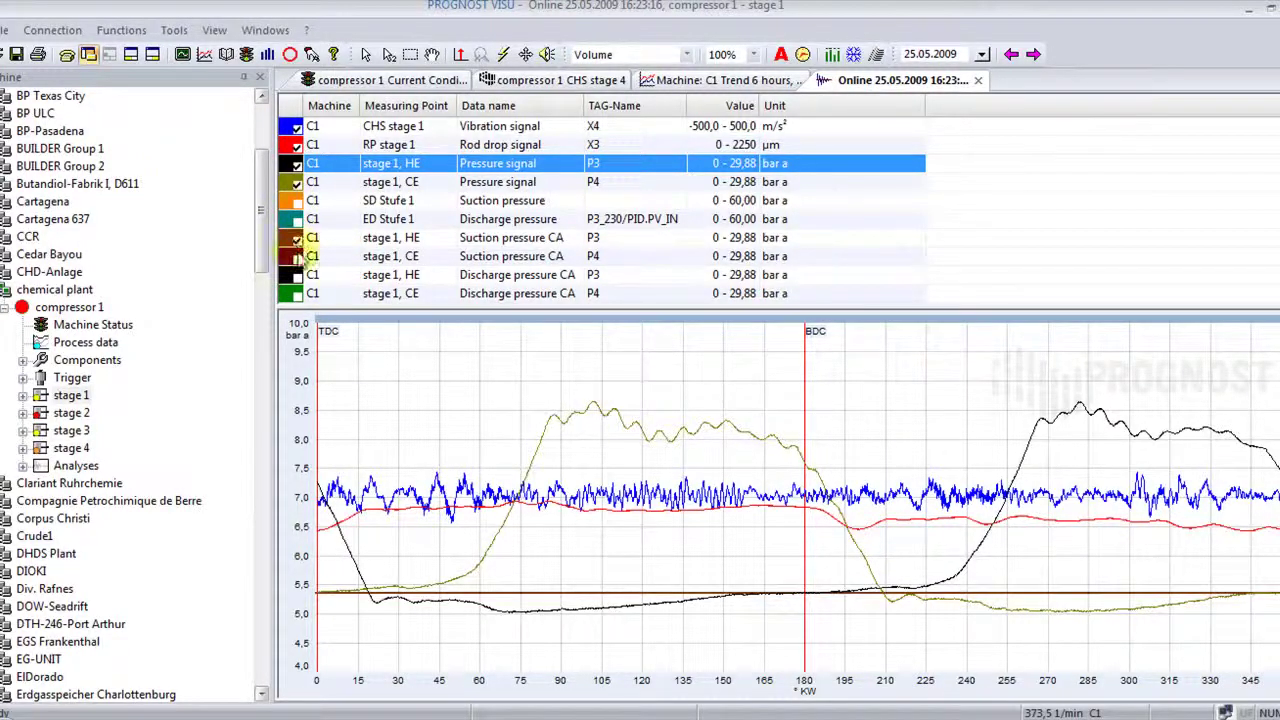
click(297, 276)
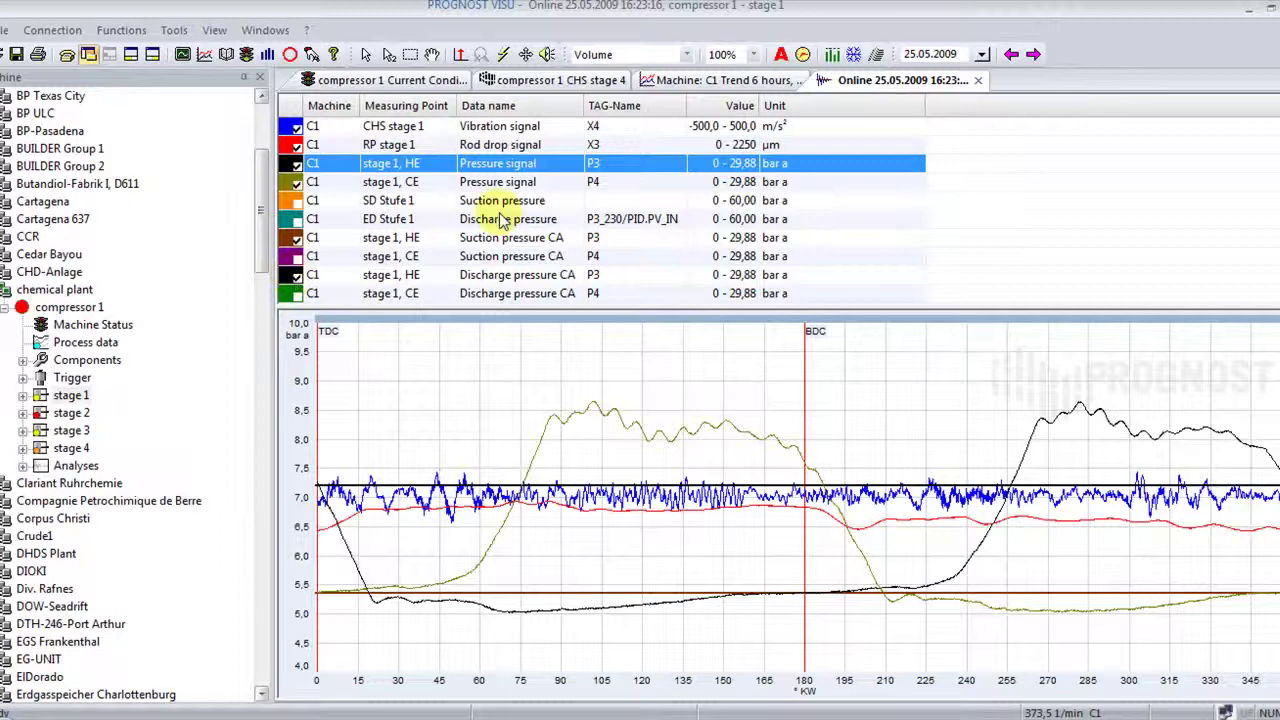
click(503, 56)
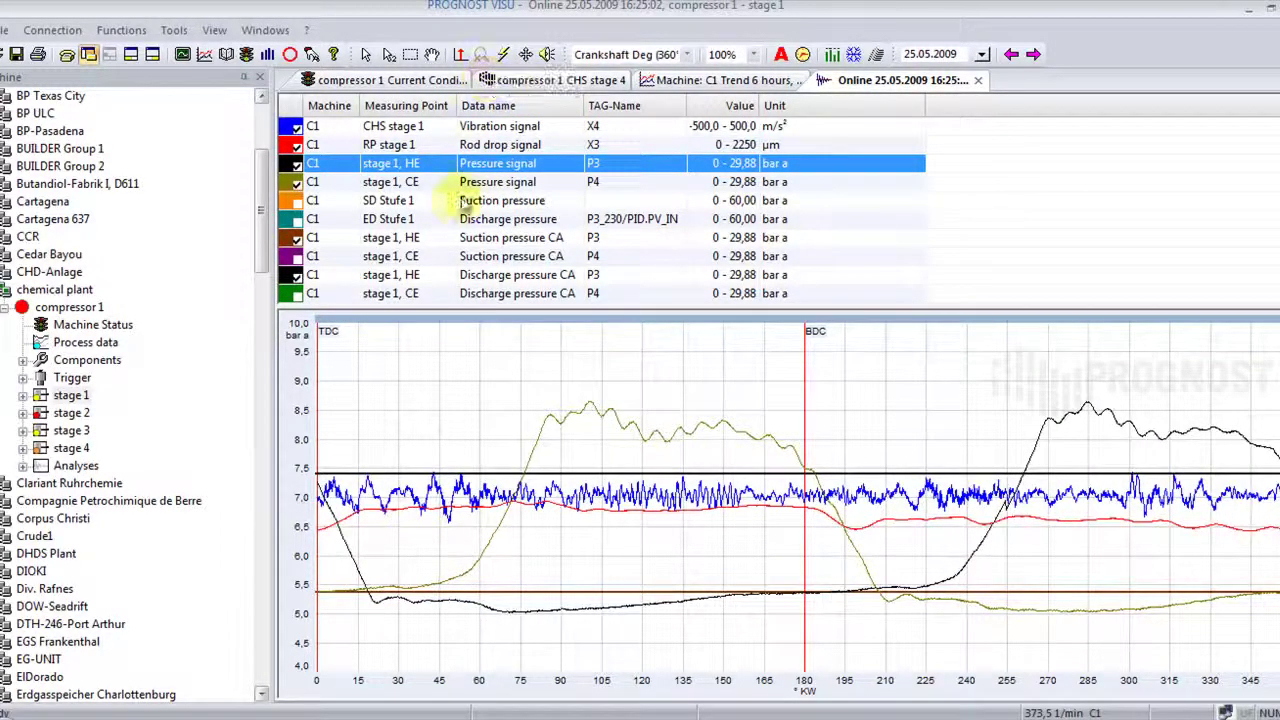
Open the online p-V diagram for stage 1 and keep only the CE p-V curve with HE suction and discharge pressure CA.
right_click(85, 396)
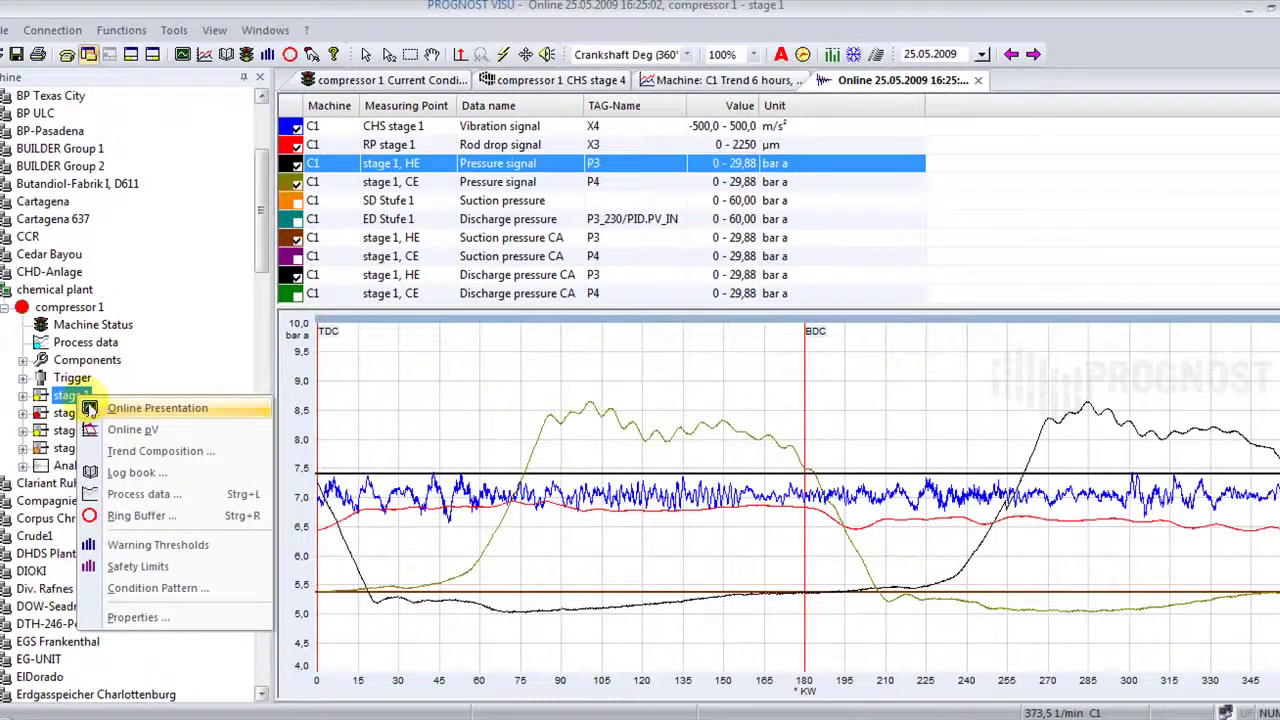
click(113, 430)
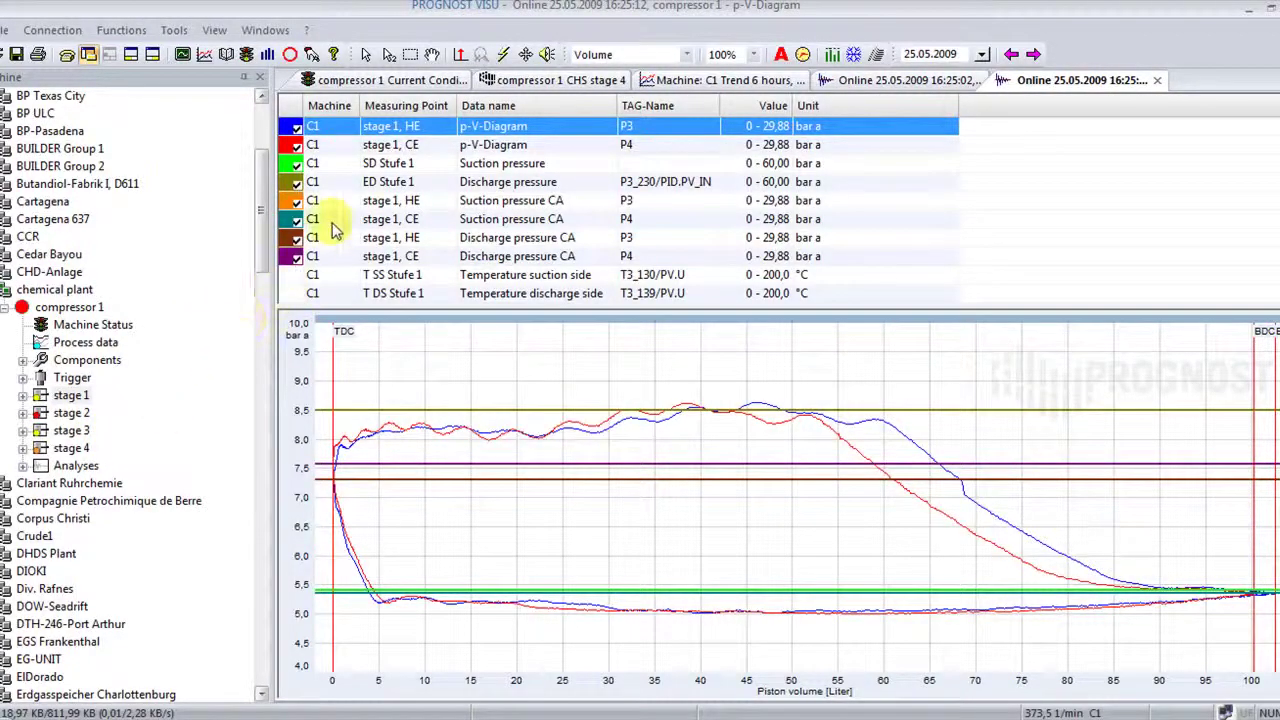
click(302, 144)
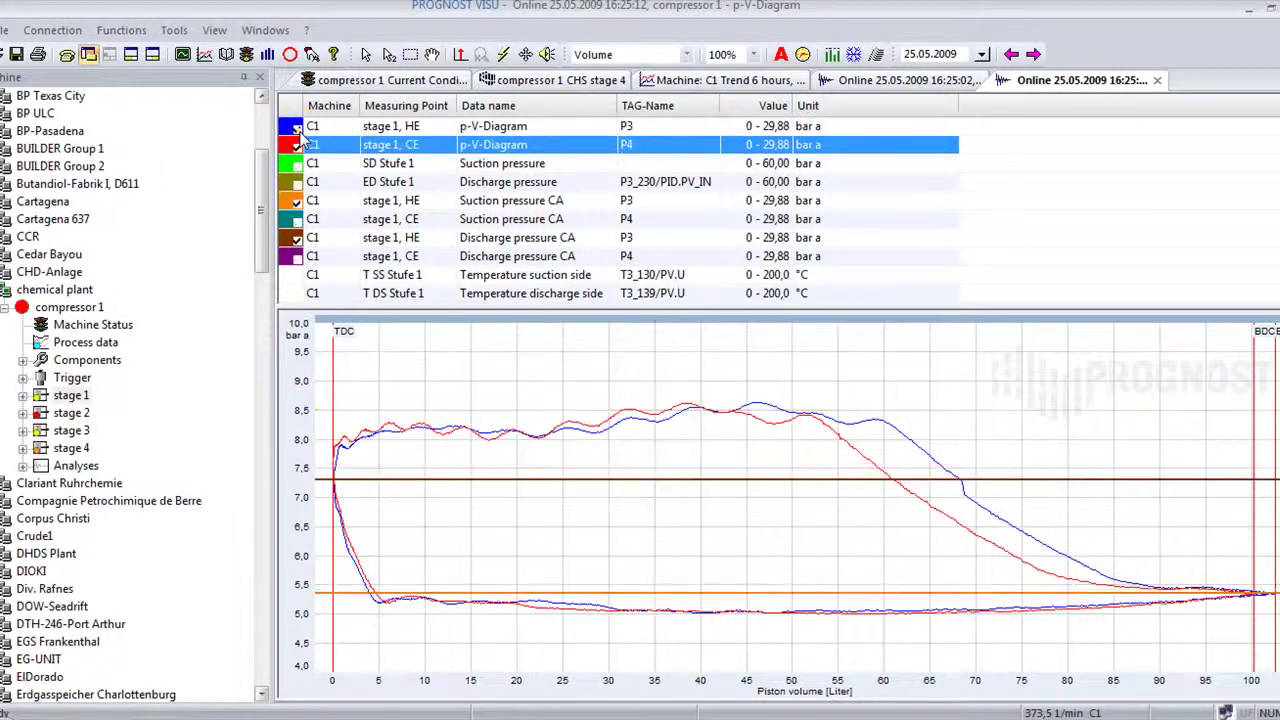
click(297, 129)
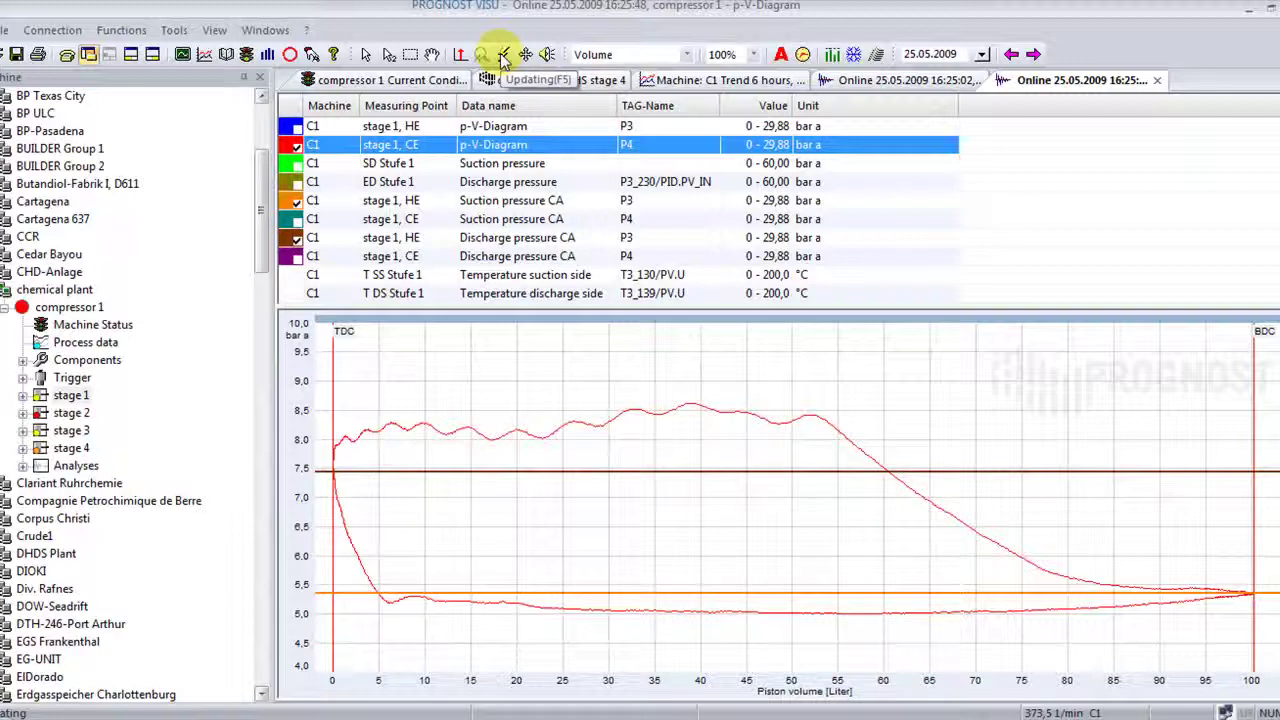
Return through the stage 1 online signal view to the six-hour CHS stage 4 trend.
click(893, 84)
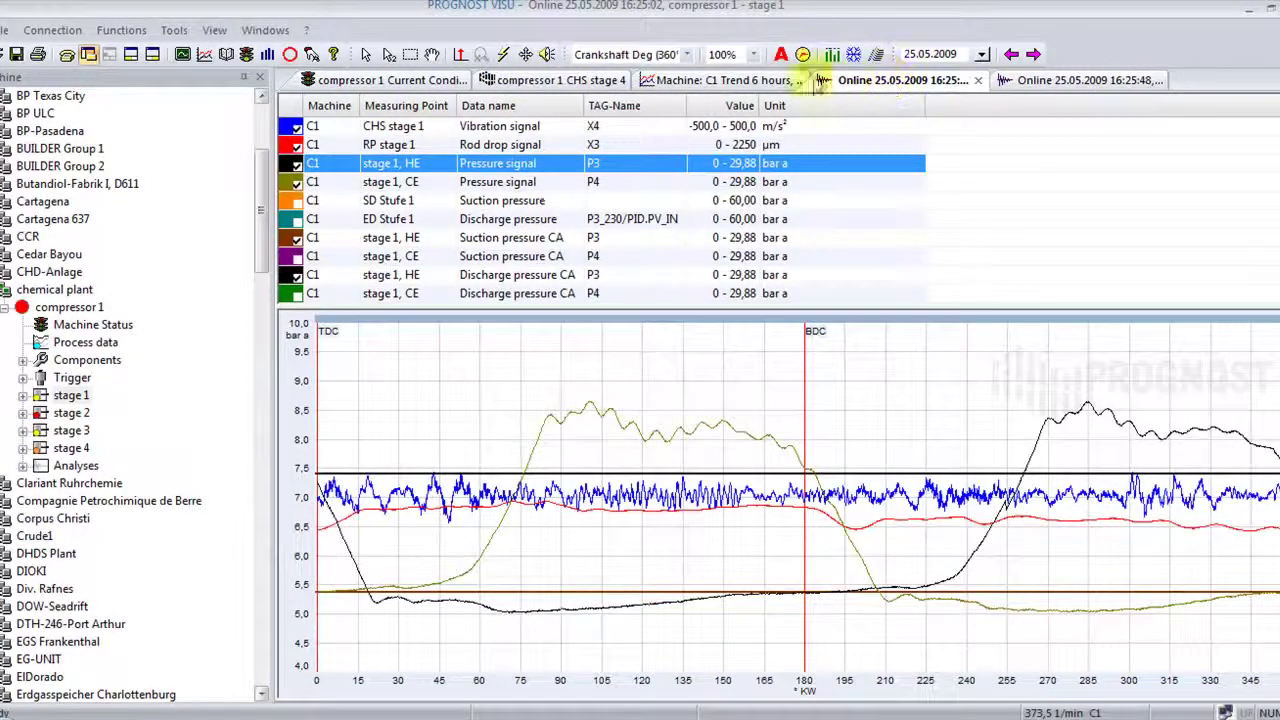
click(705, 84)
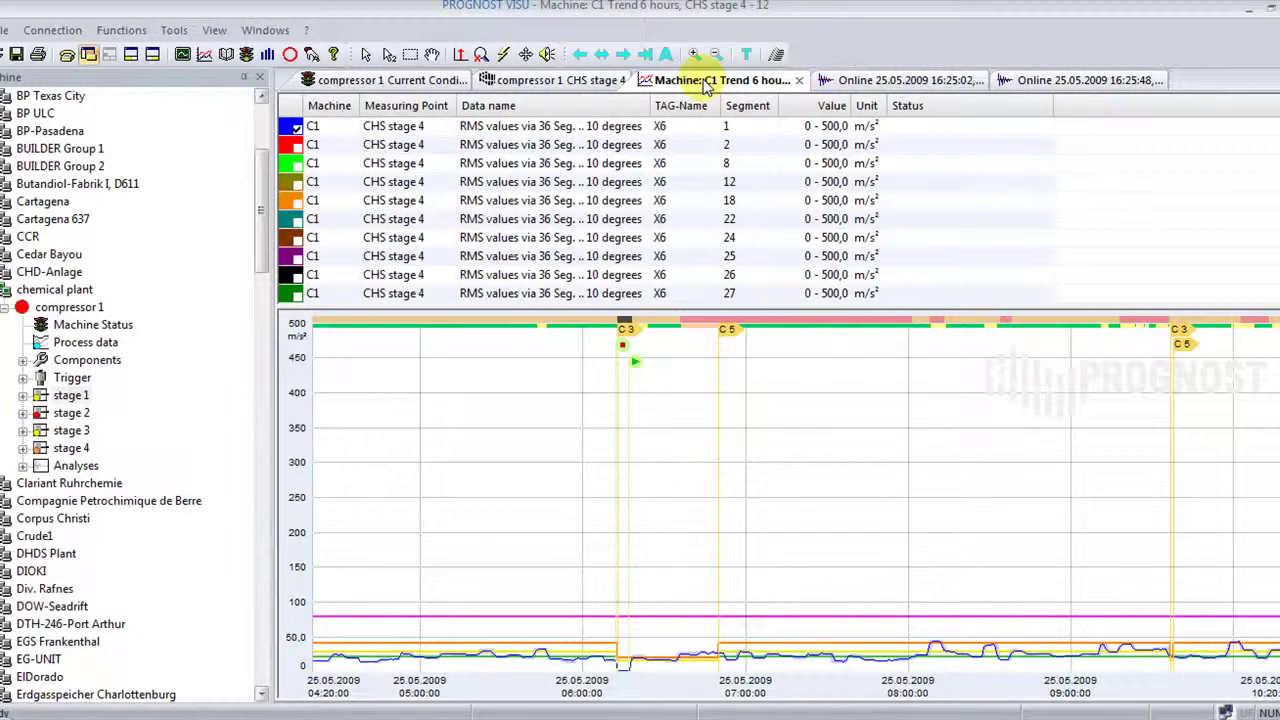
Return to compressor 1's current condition overview and calculate its operational statistics for a 1 Year period with operating hours per year.
click(575, 86)
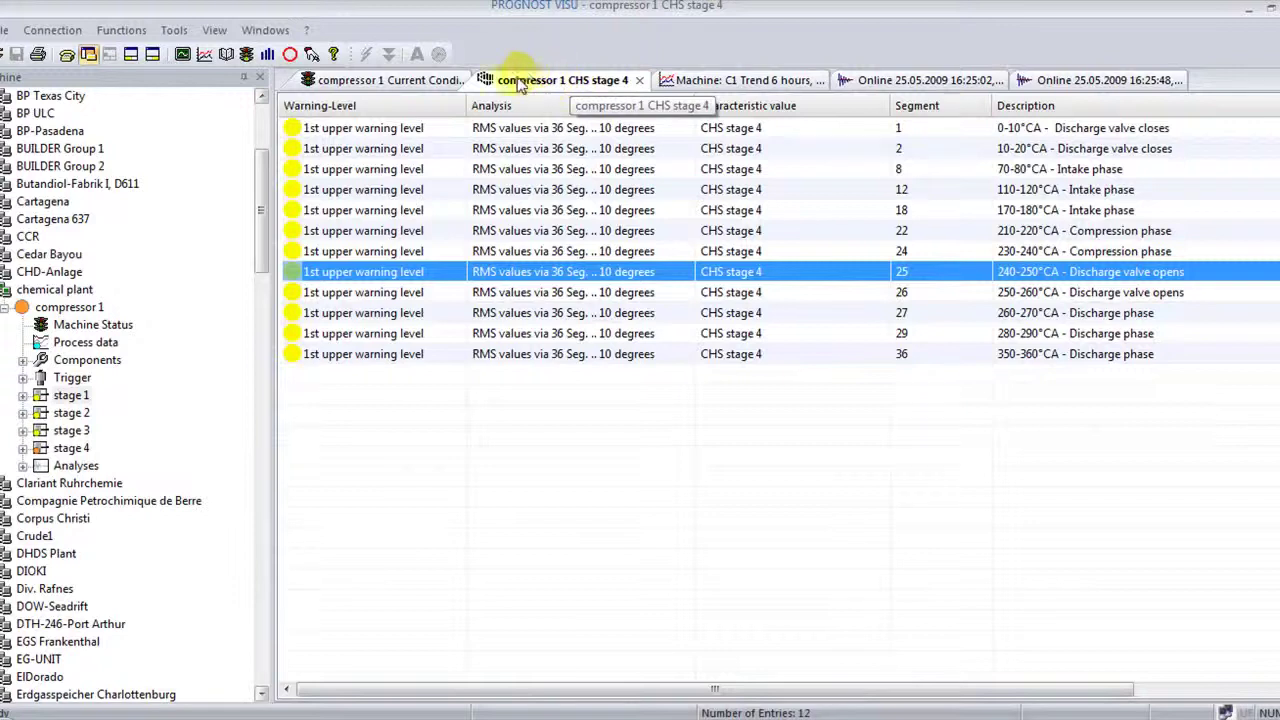
click(421, 84)
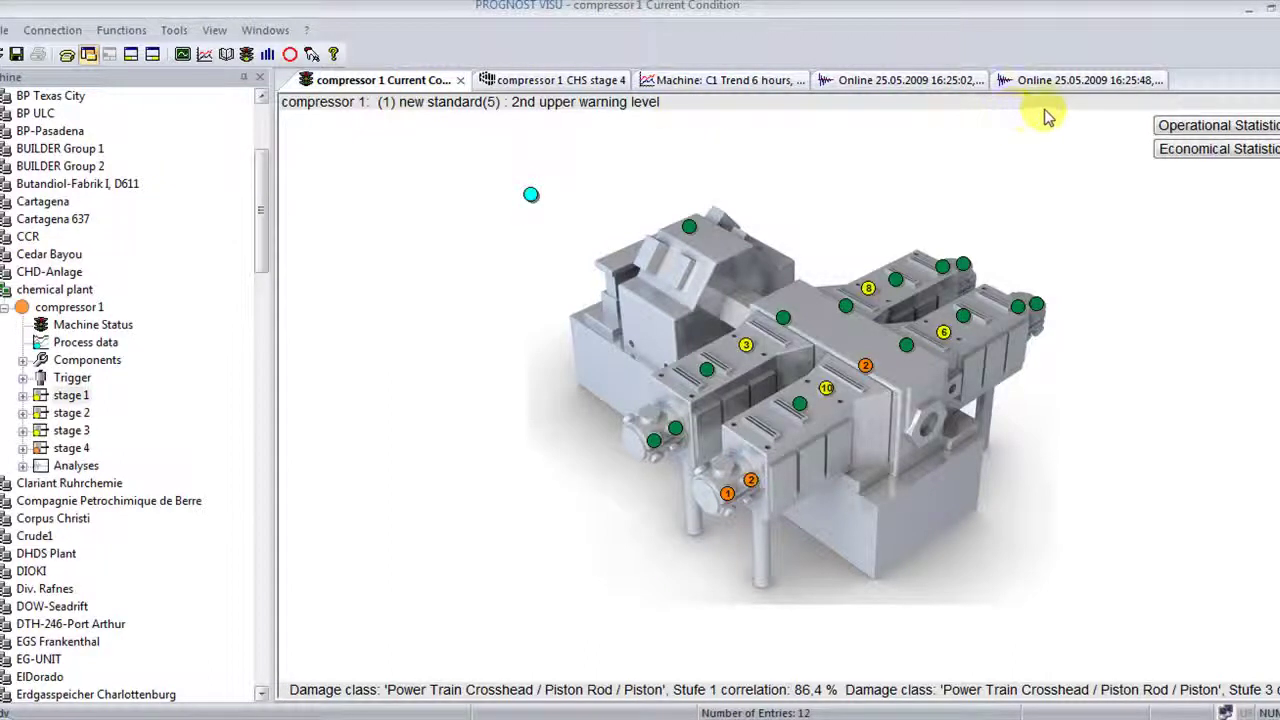
click(1218, 128)
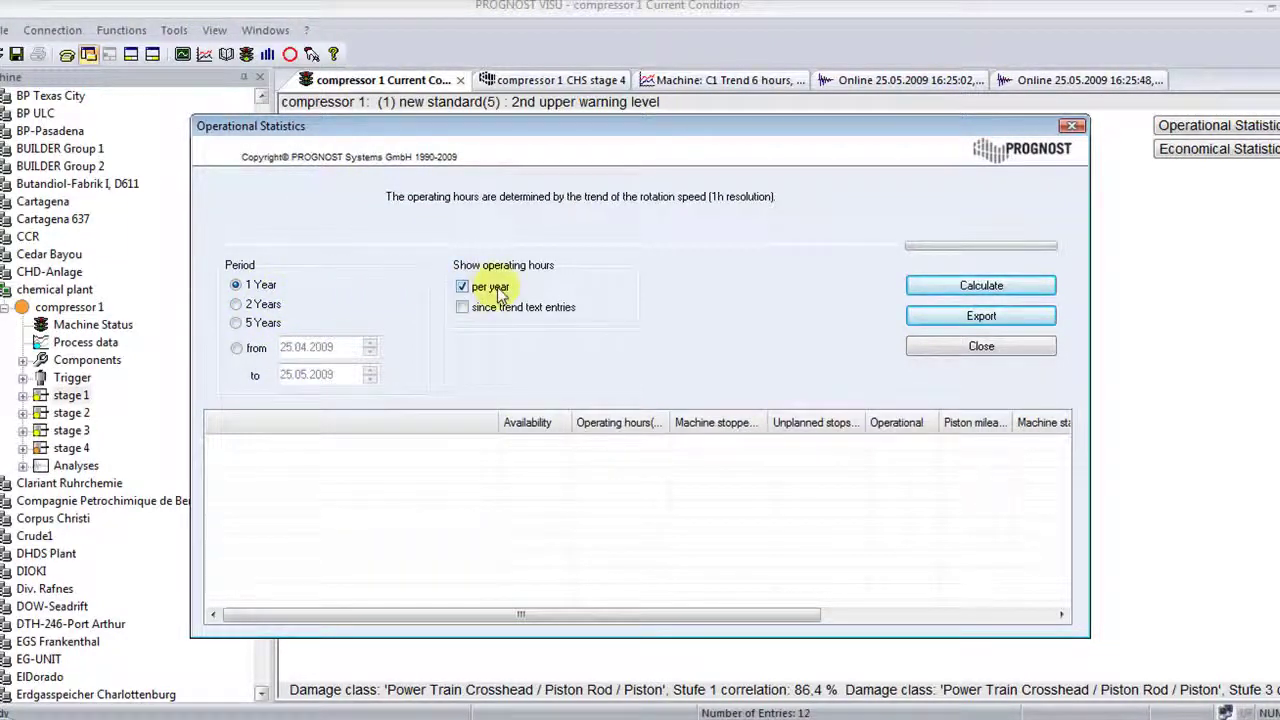
click(984, 288)
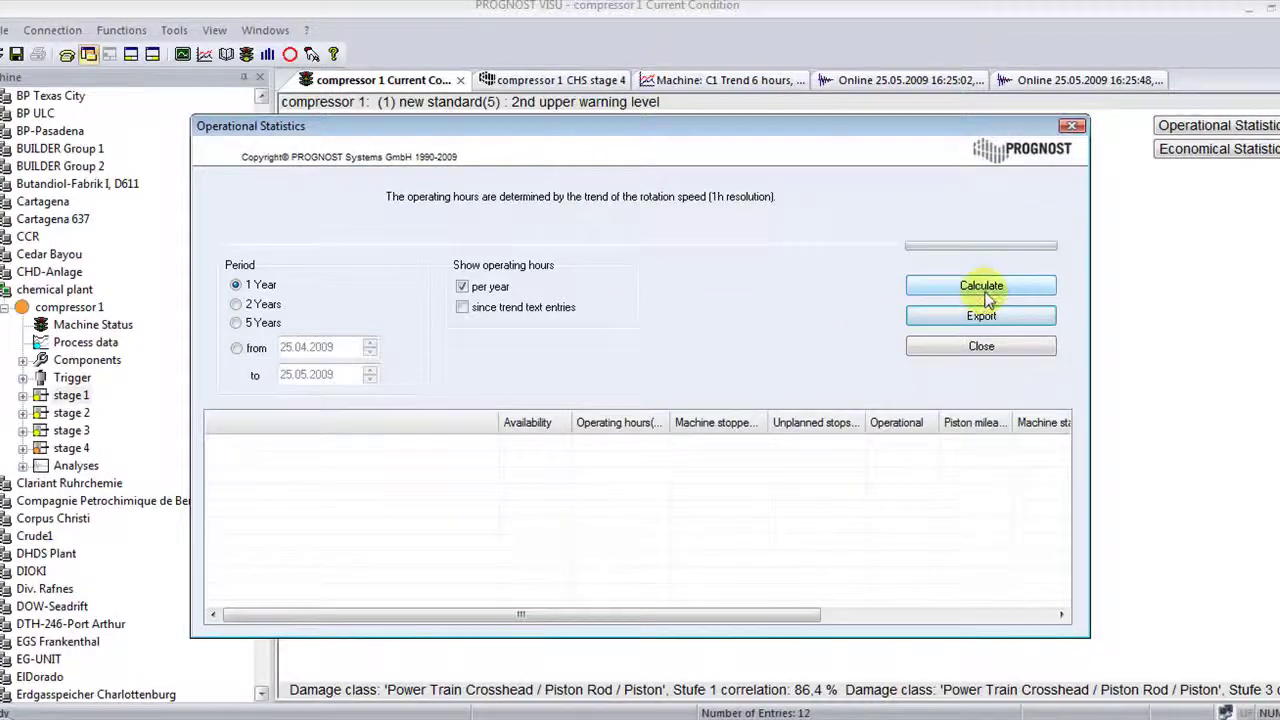
click(985, 291)
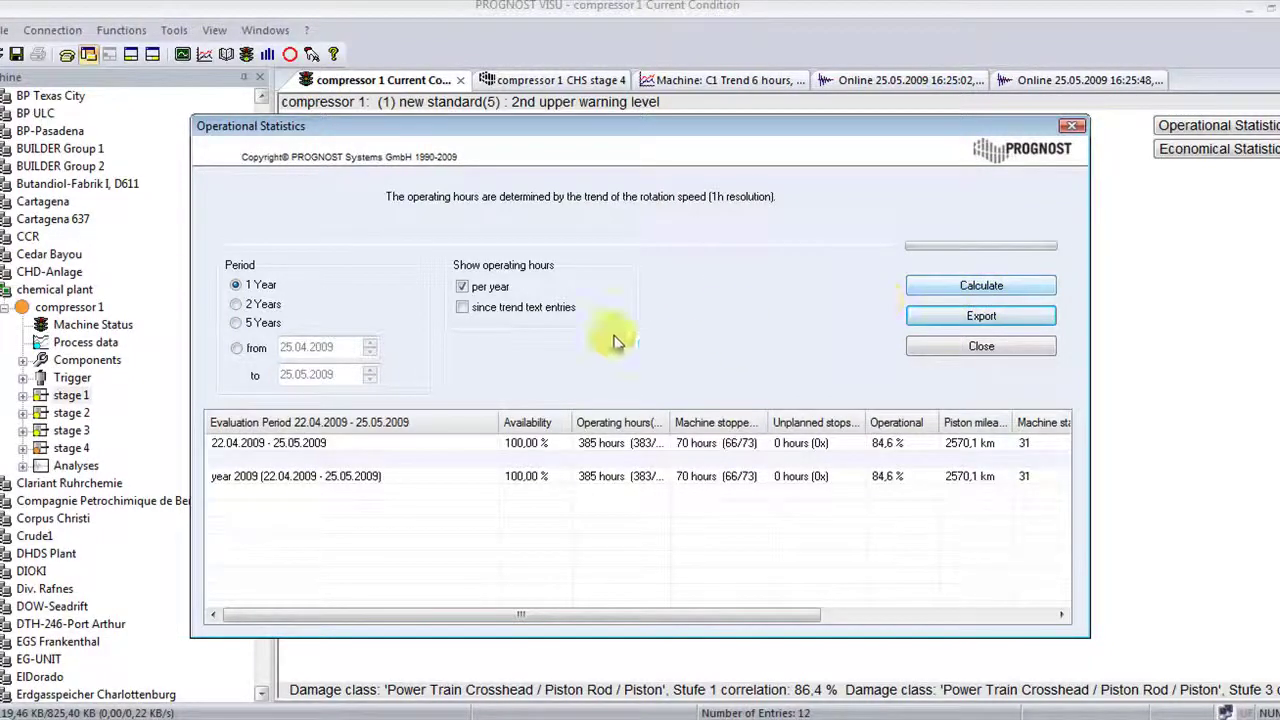
Adjust the statistics table's column widths to read the operating hours, stops, piston mileage and machine starts, and close the operational statistics.
drag(500, 418, 480, 418)
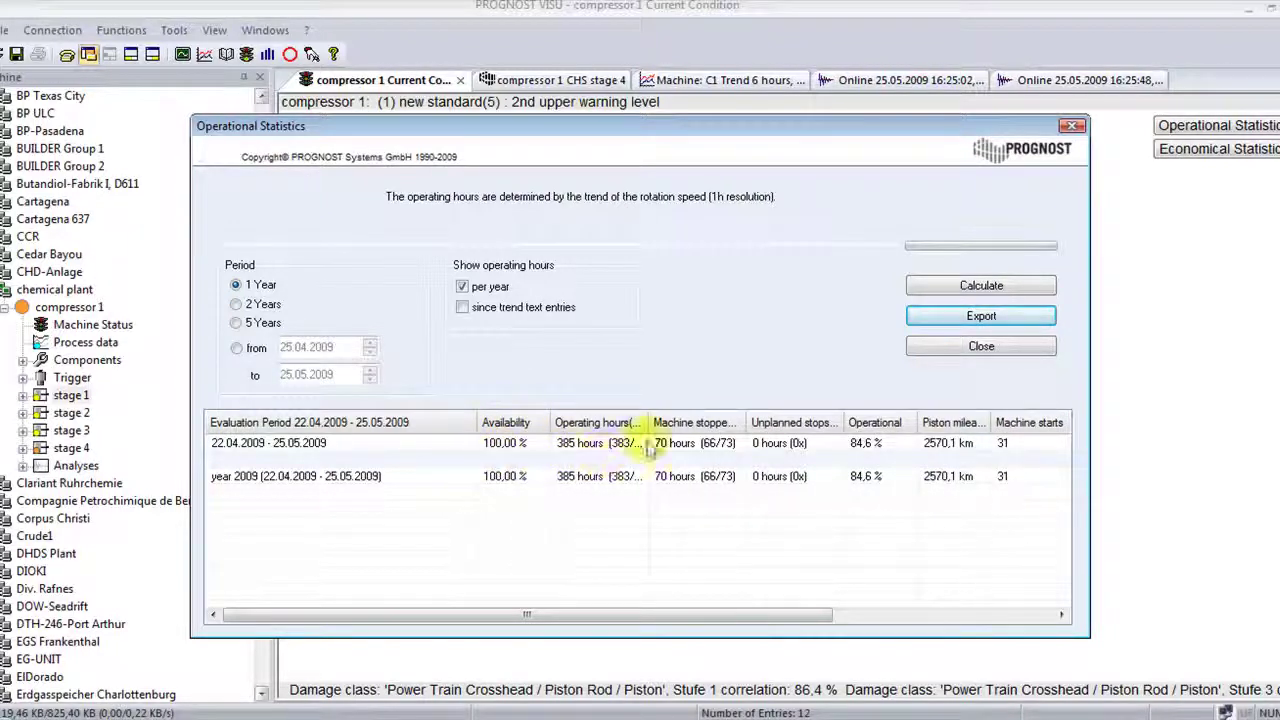
drag(644, 424, 694, 422)
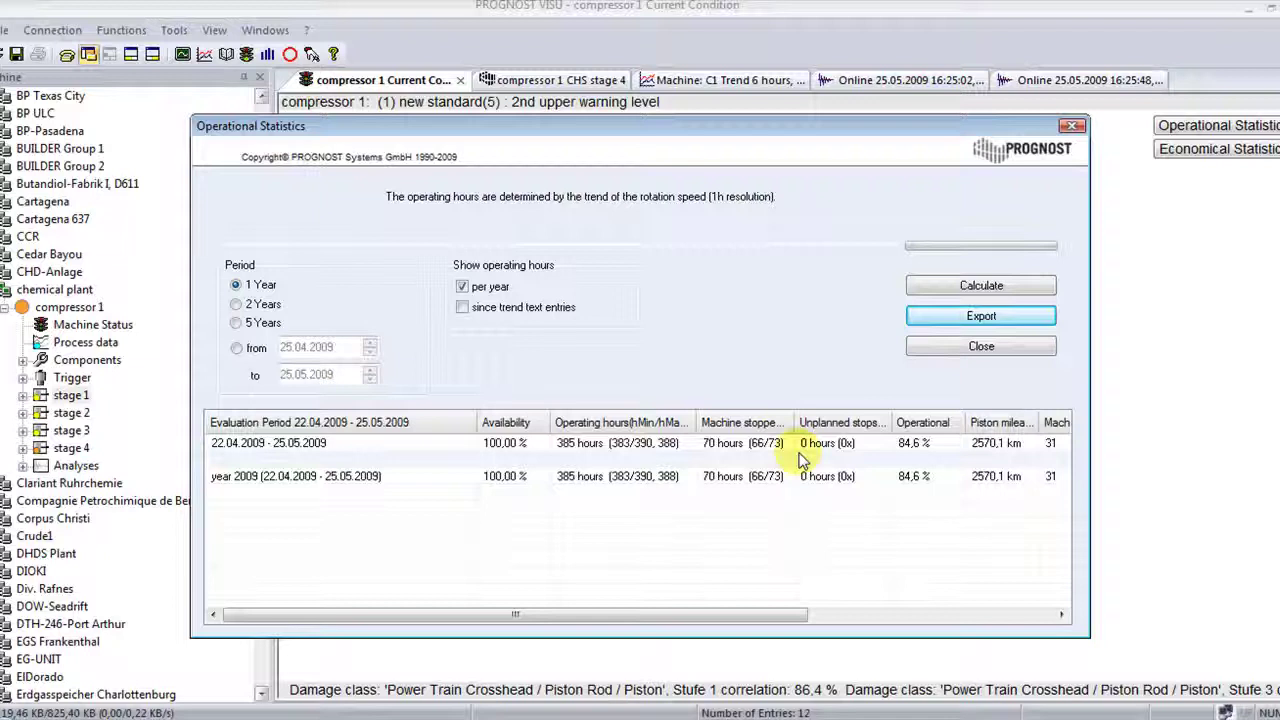
drag(893, 424, 866, 424)
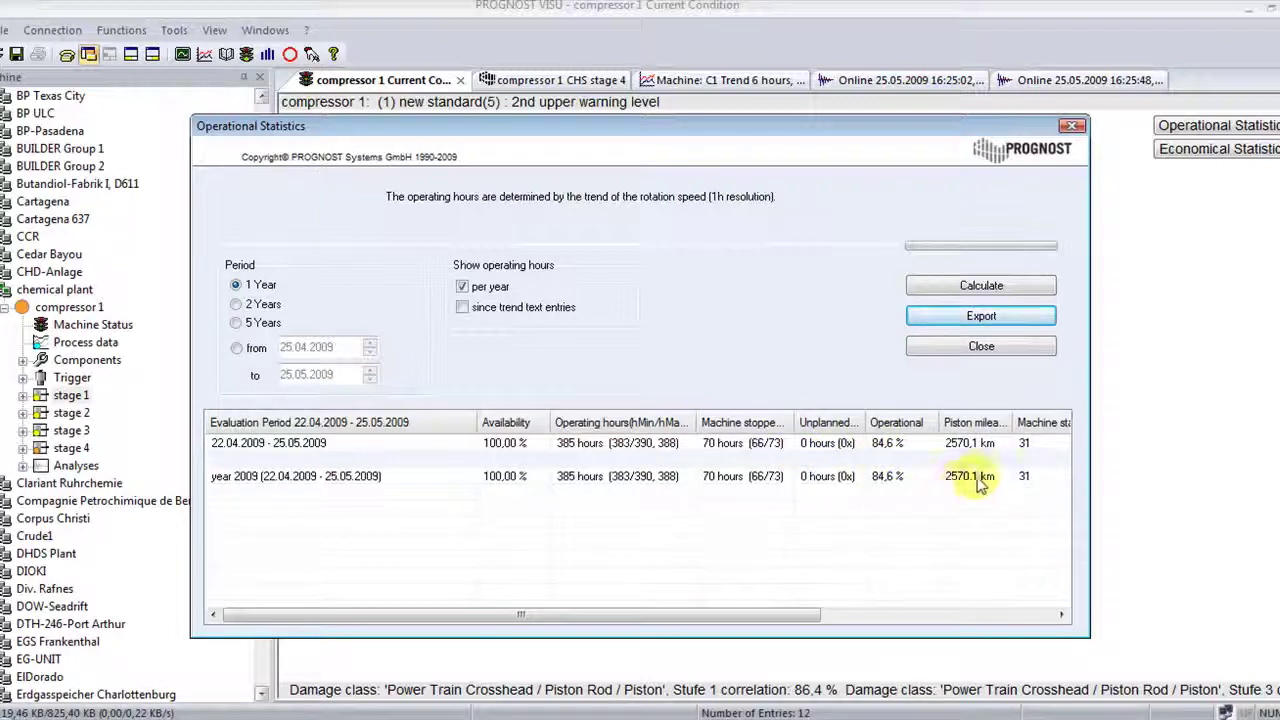
drag(1009, 423, 1019, 423)
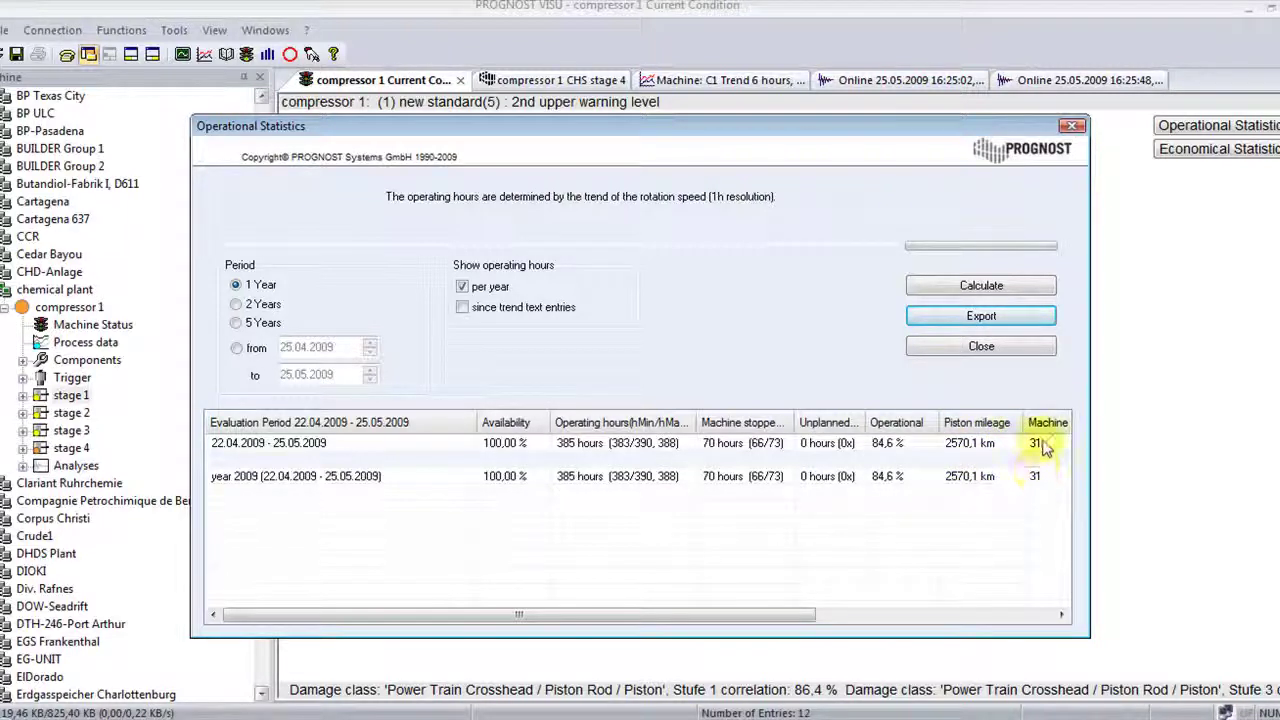
click(1012, 349)
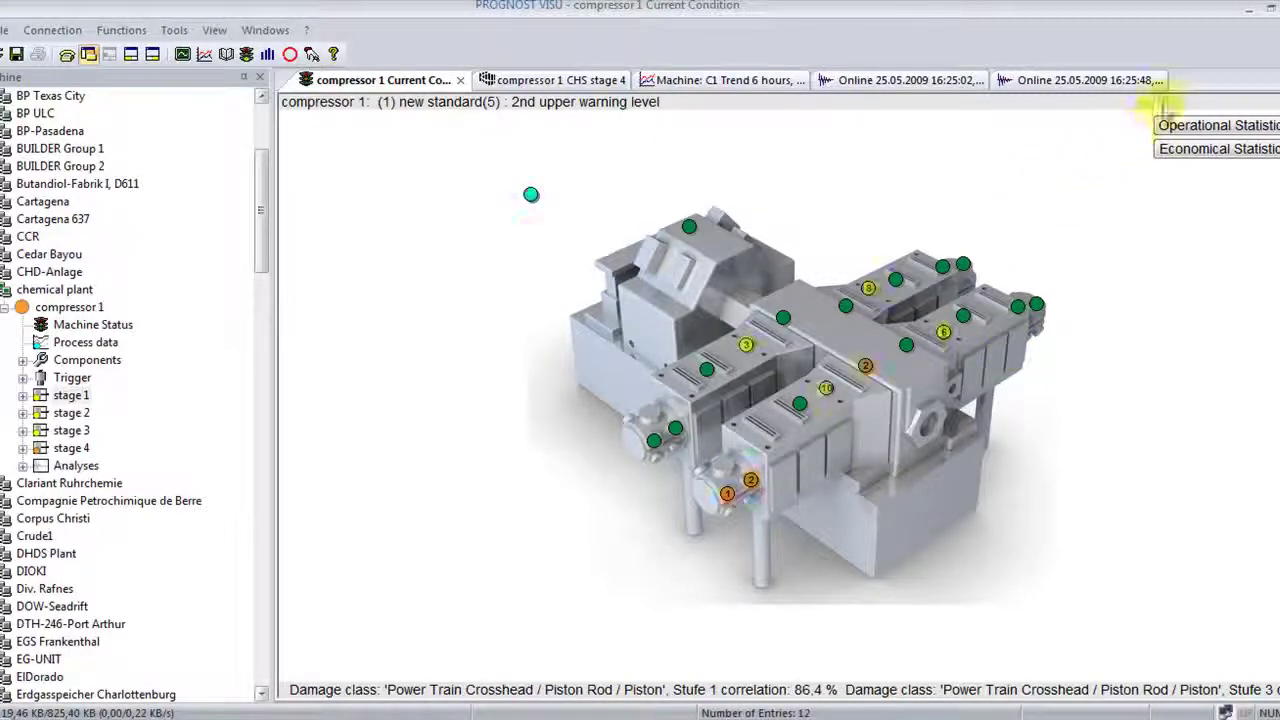
Close all open compressor 1 views: p-V diagram, stage 1 online signals, six-hour trend, CHS stage 4 warnings and current condition.
click(1068, 82)
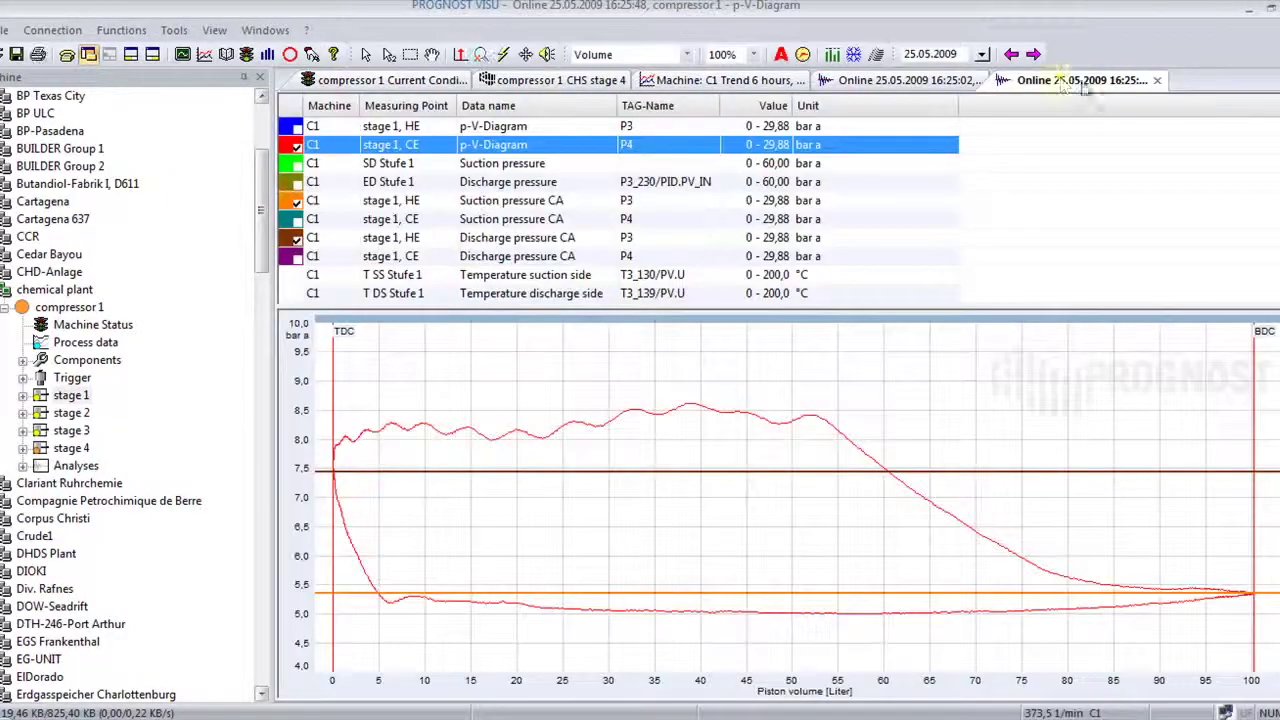
click(1157, 88)
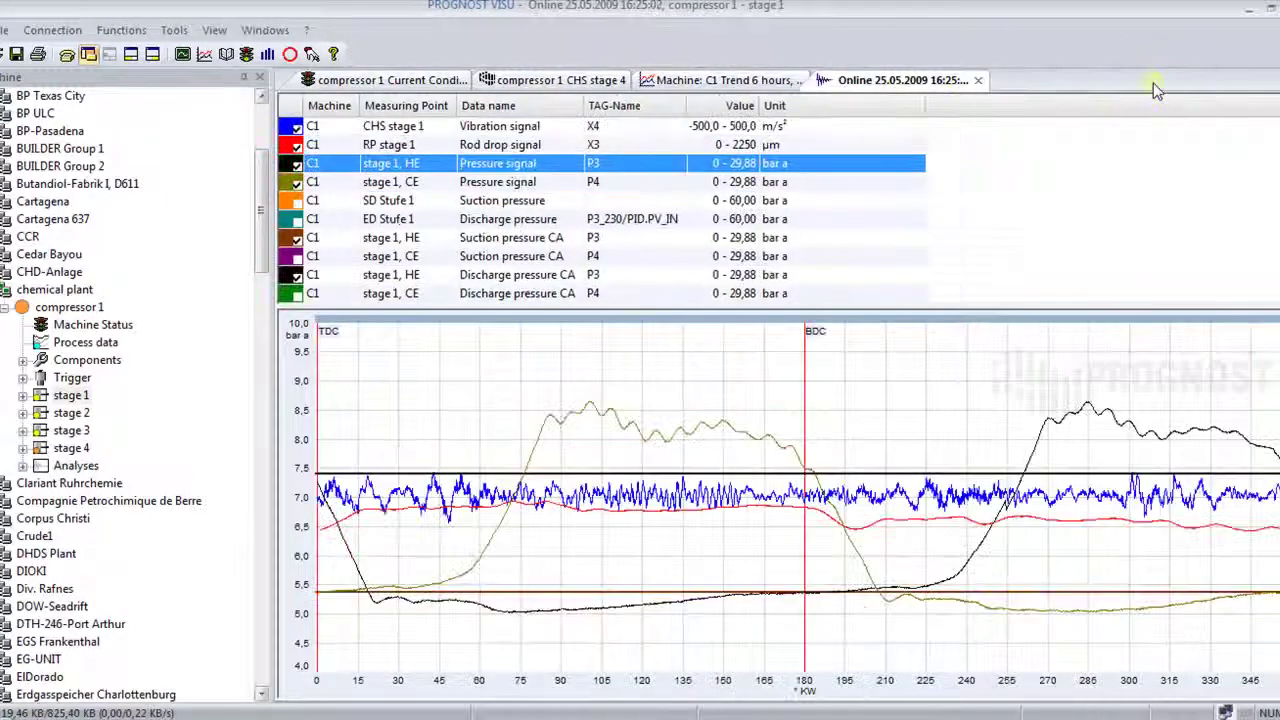
click(975, 88)
click(798, 80)
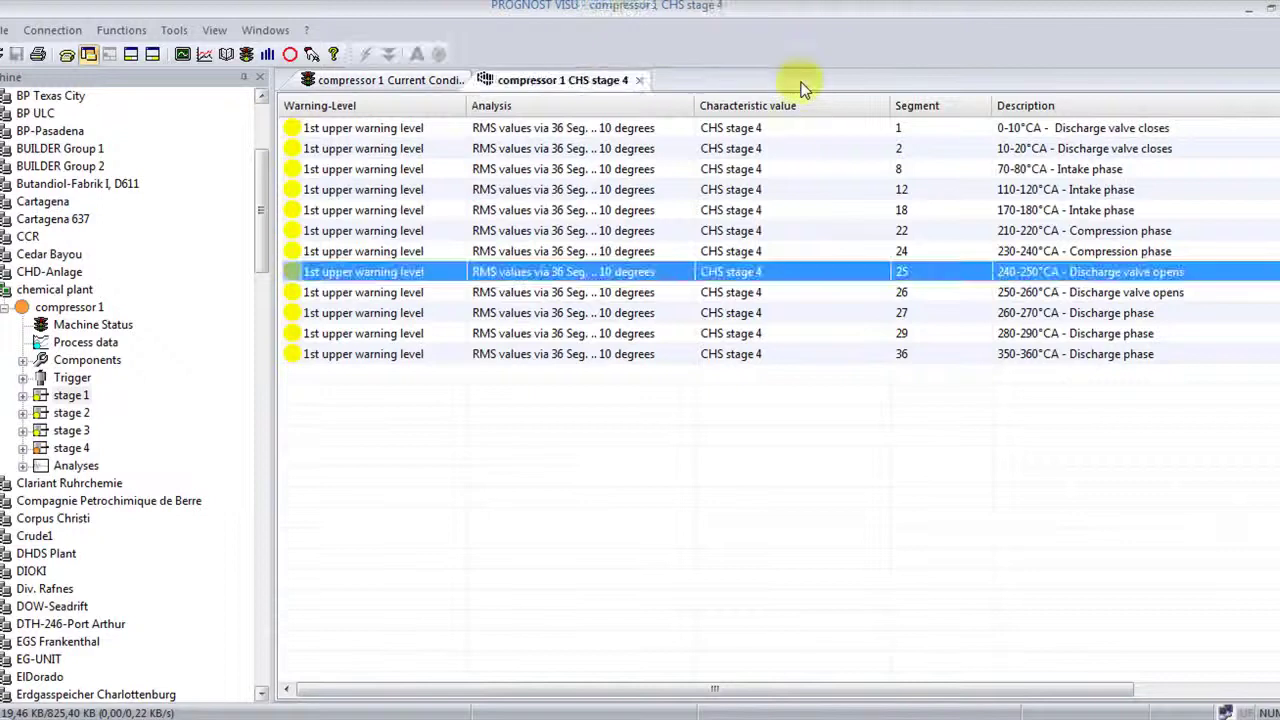
click(639, 80)
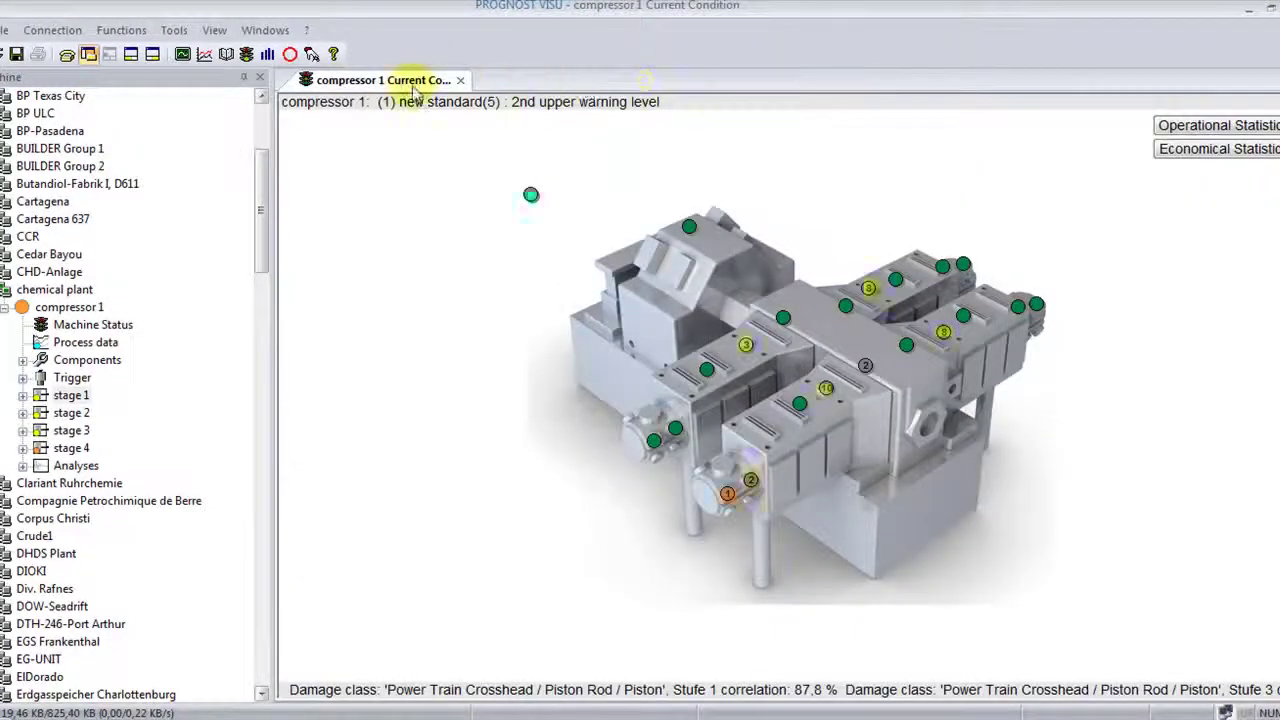
click(460, 80)
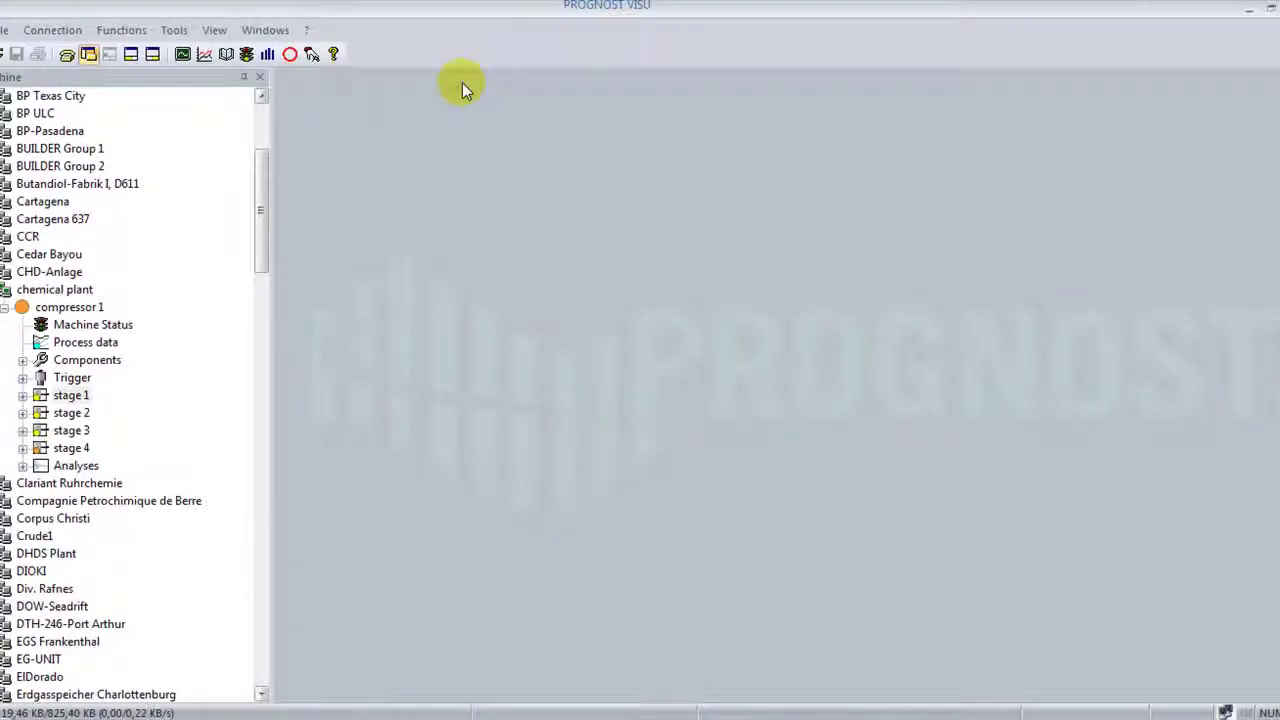